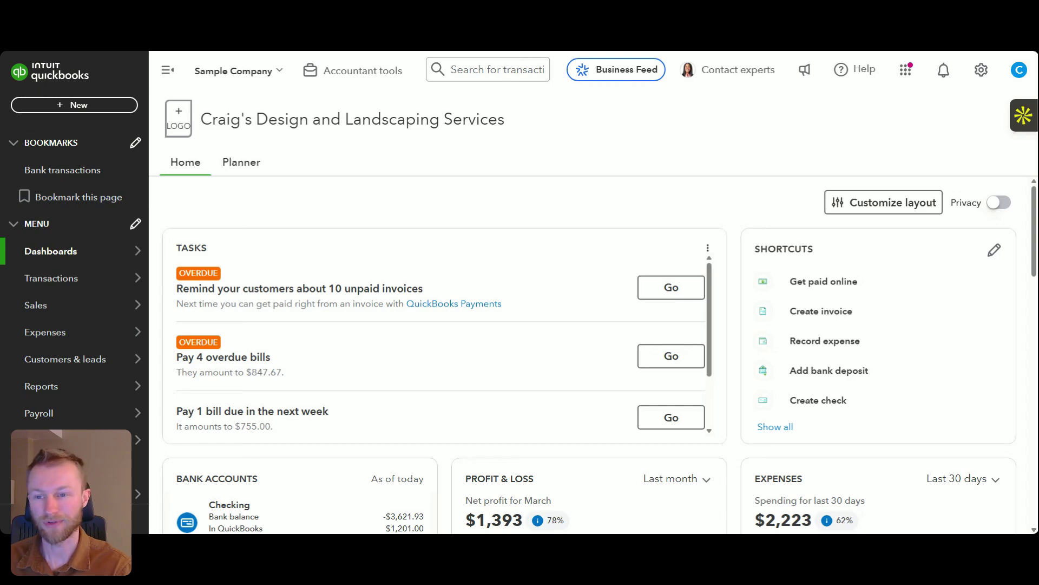
# Create a journal entry whose first line debits the Travel Meals account for $23.00
pyautogui.click(89, 107)
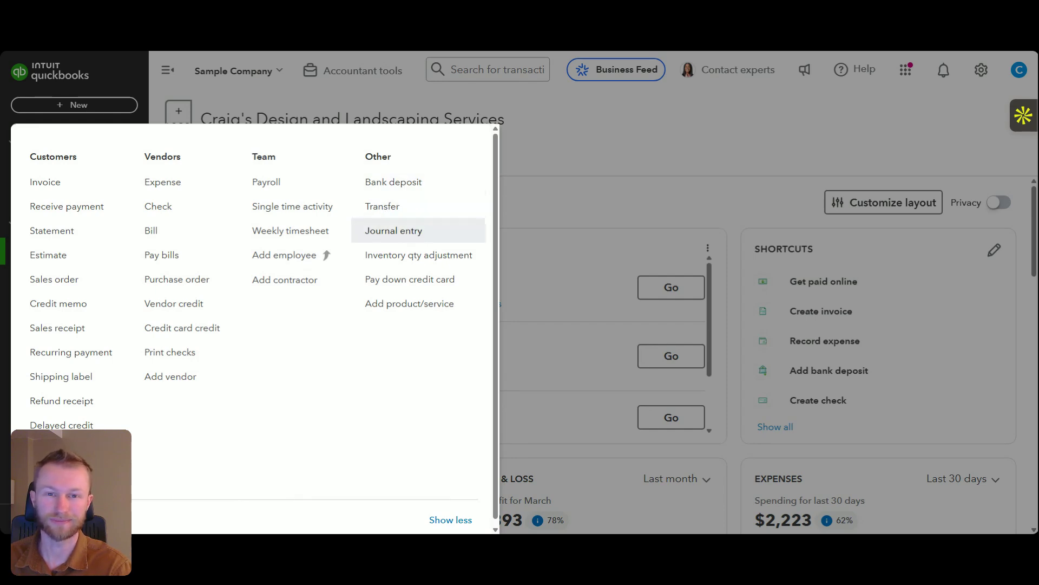
pyautogui.click(394, 231)
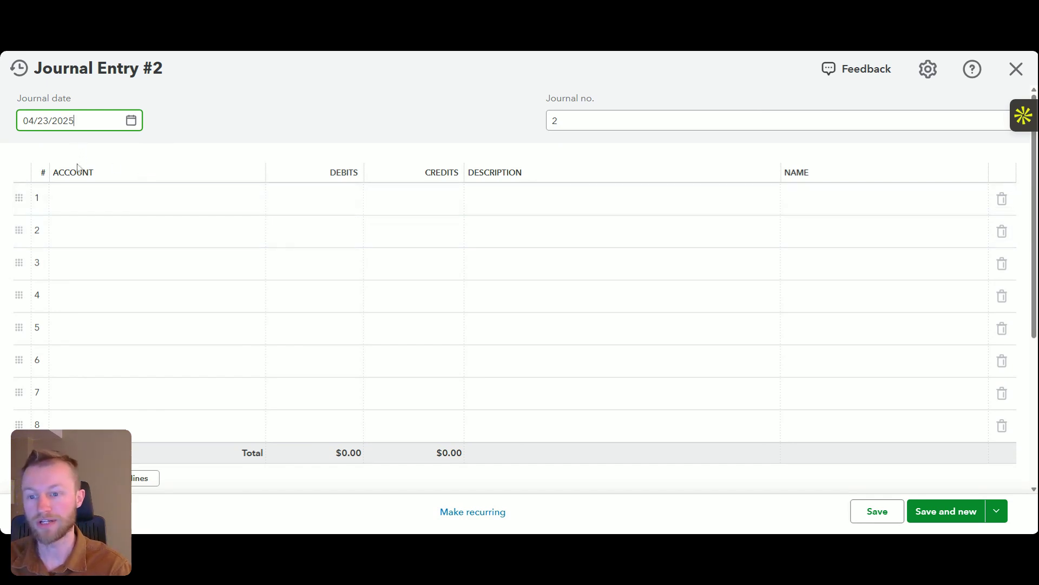
pyautogui.click(87, 200)
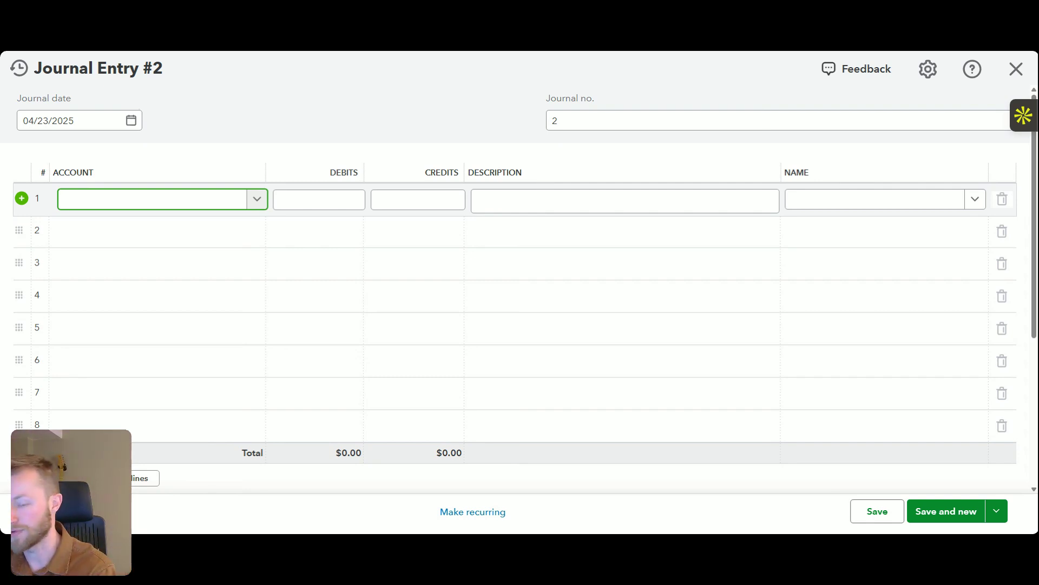
pyautogui.write('Meal')
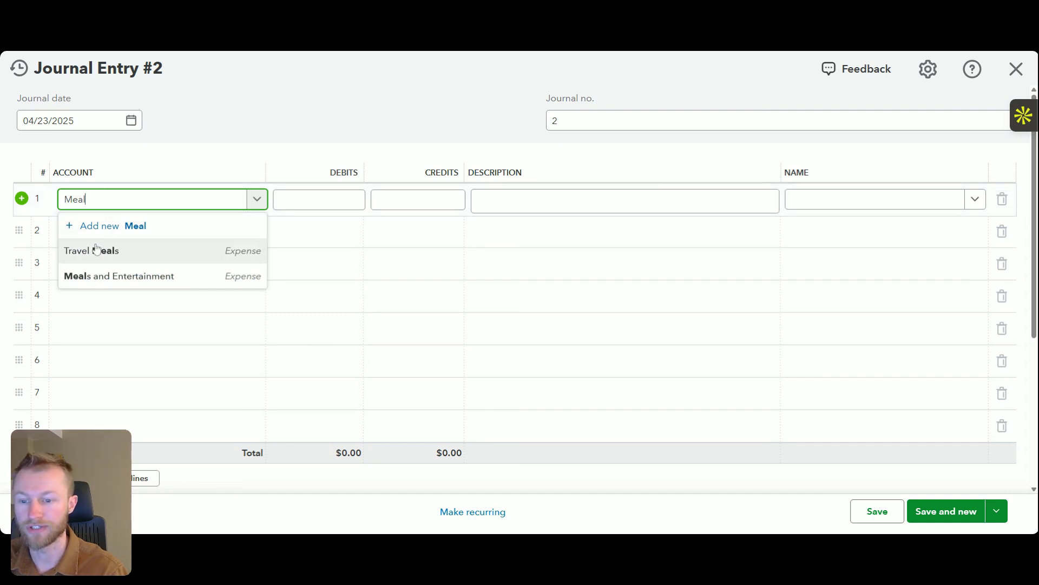
pyautogui.click(123, 255)
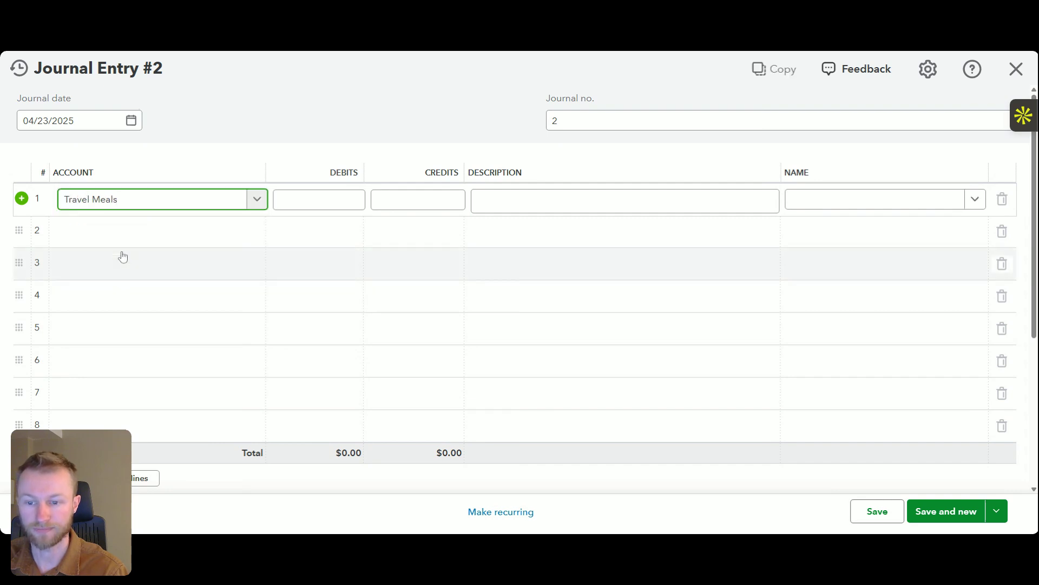
pyautogui.click(319, 199)
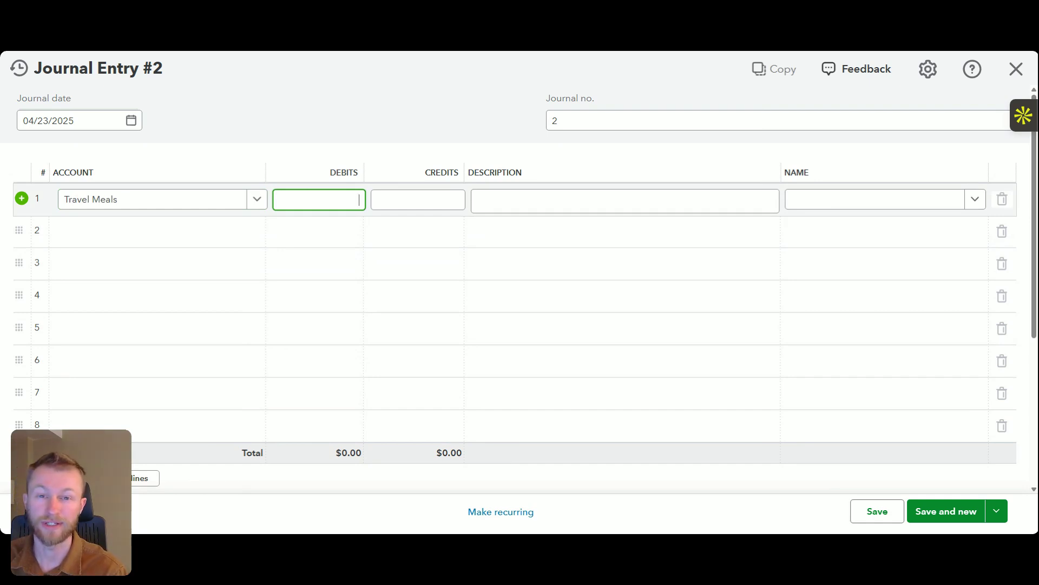
pyautogui.write('23')
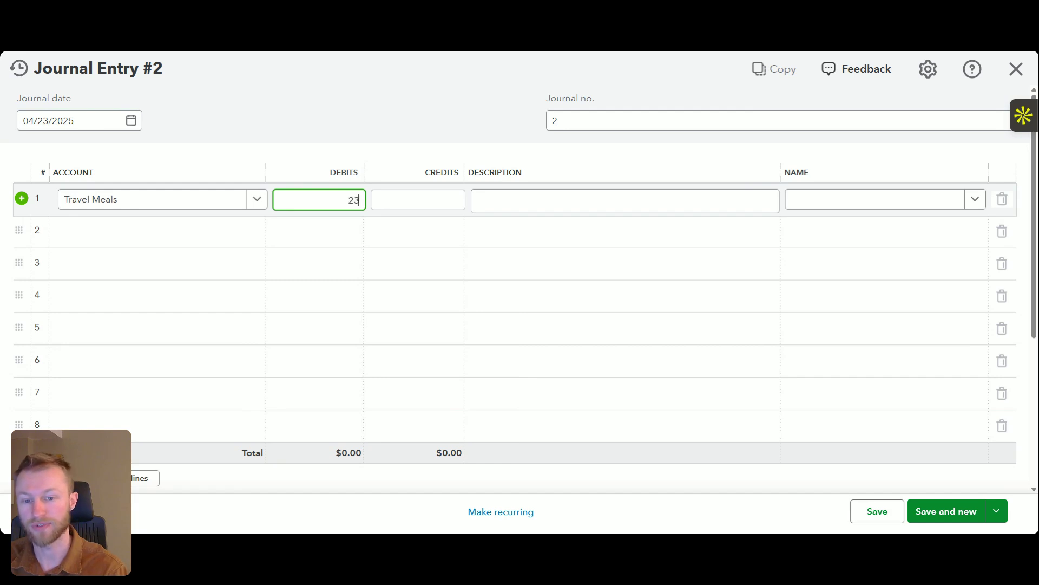
pyautogui.write('.00')
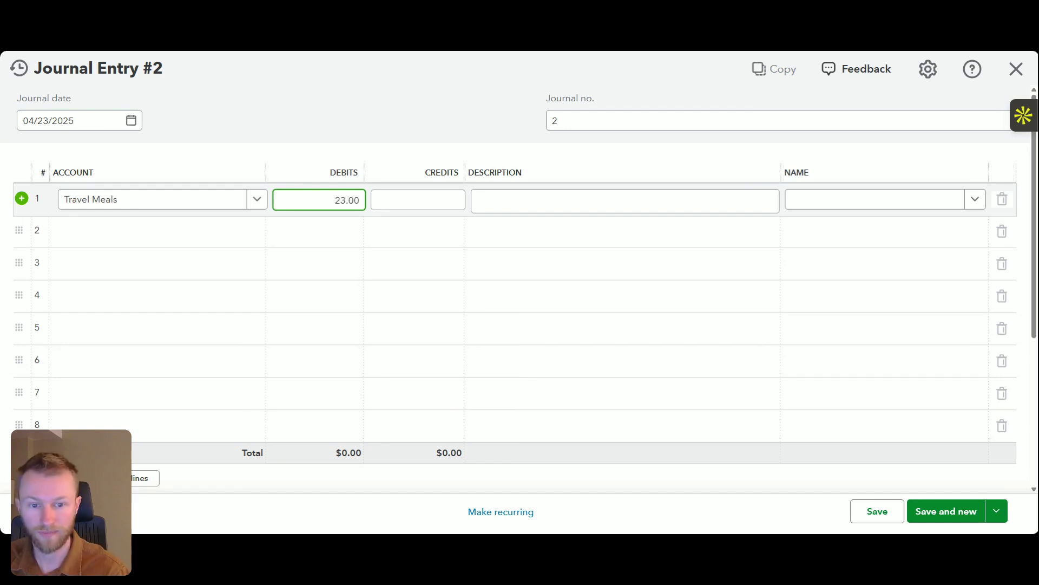
pyautogui.press('Tab')
pyautogui.press('Tab')
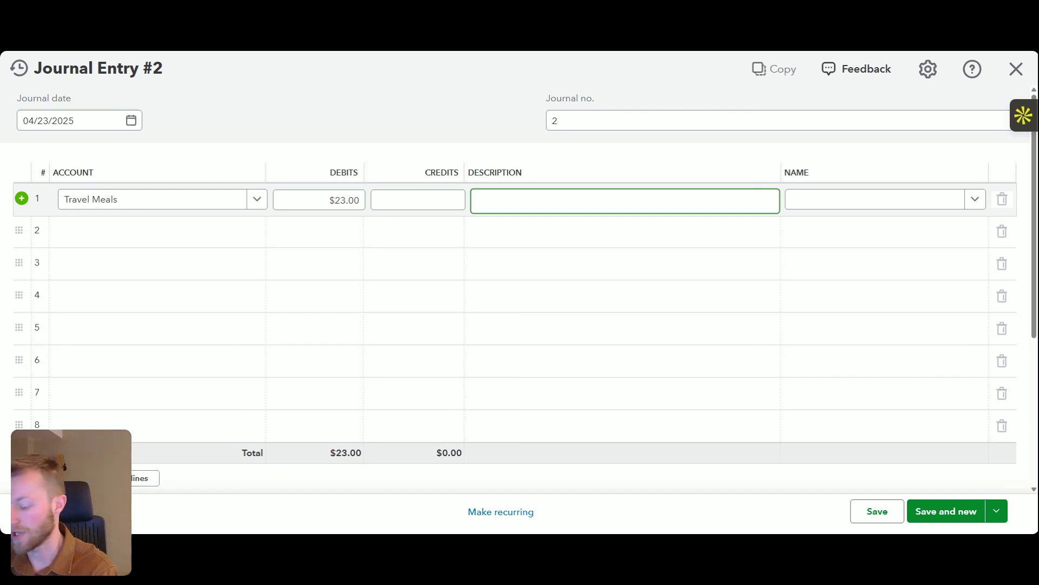
# Describe the first journal line as "Lunch with client" and assign it to the name Deli
pyautogui.write('Lunch with ')
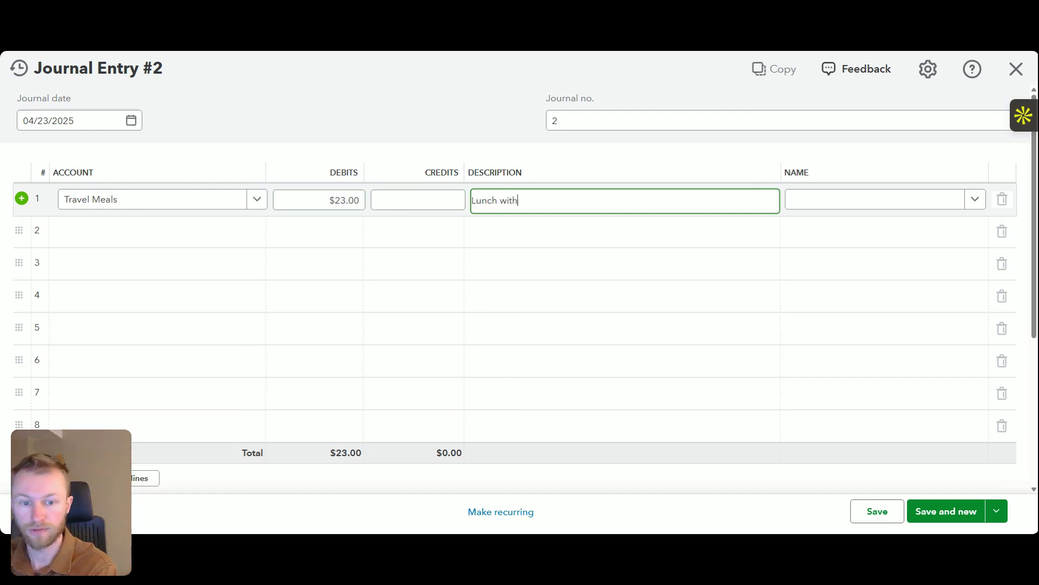
pyautogui.write('client')
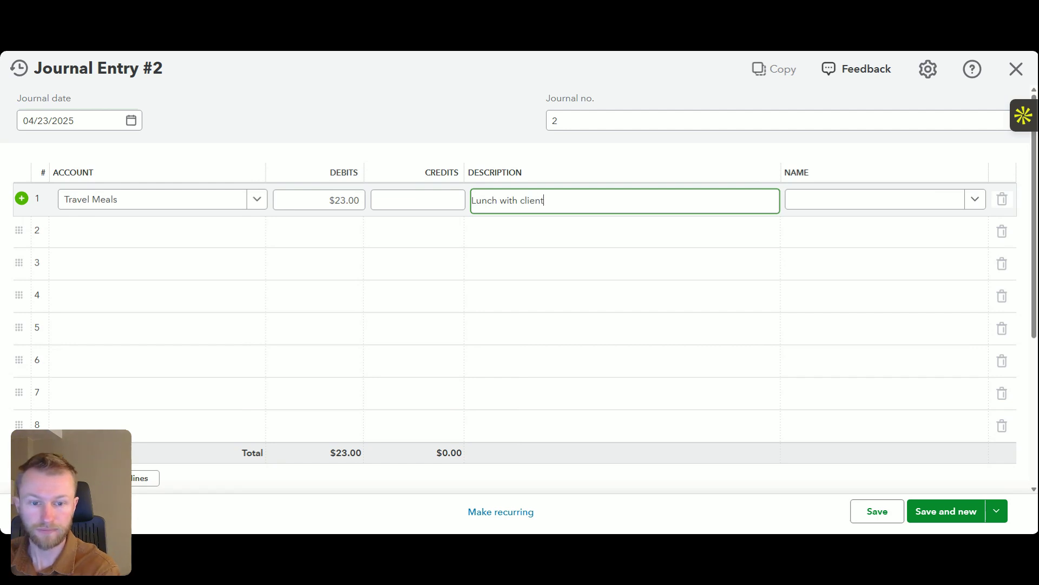
pyautogui.click(810, 205)
pyautogui.click(810, 204)
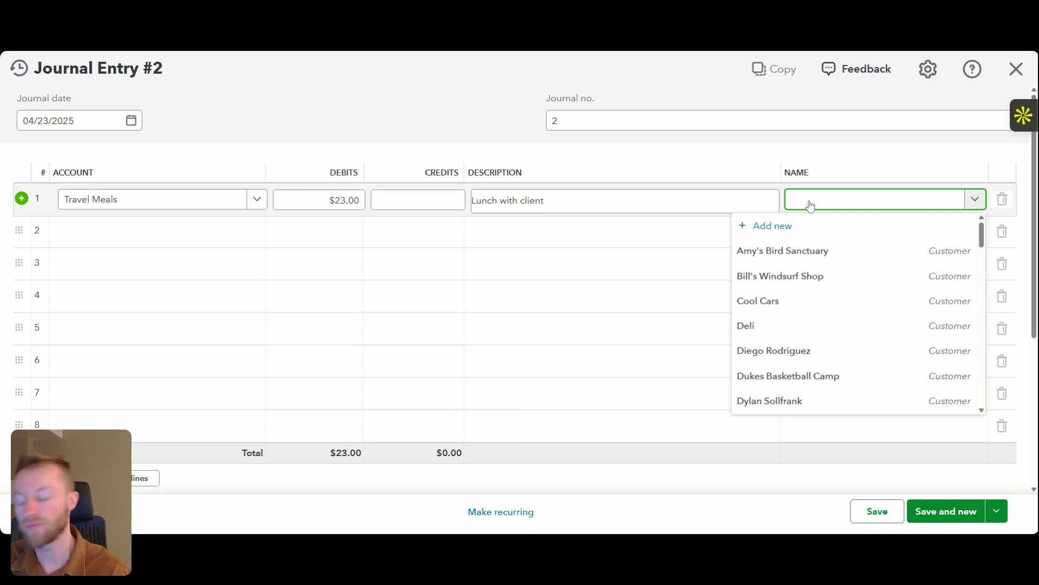
pyautogui.write('Deli')
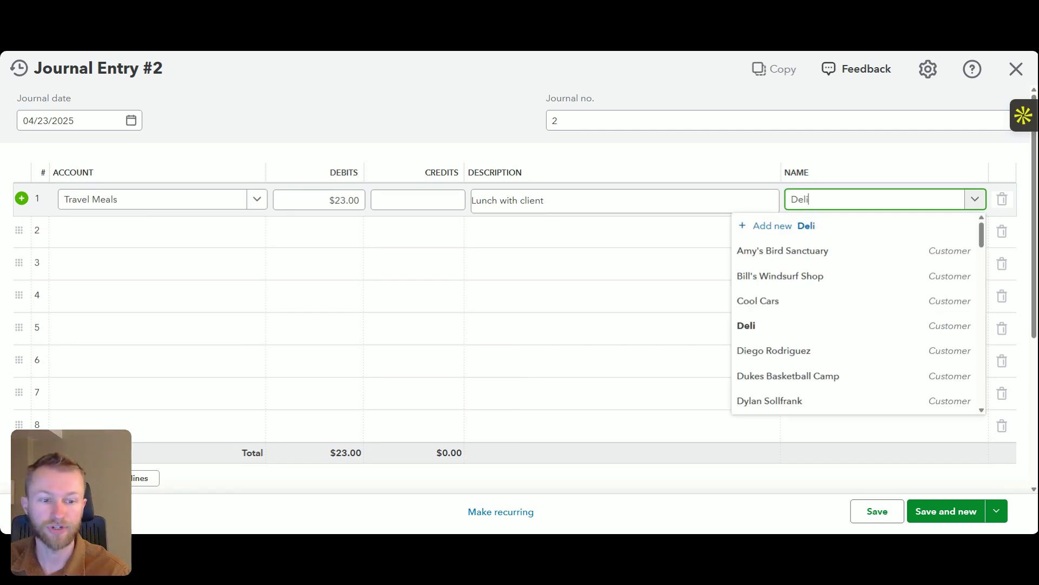
pyautogui.click(812, 249)
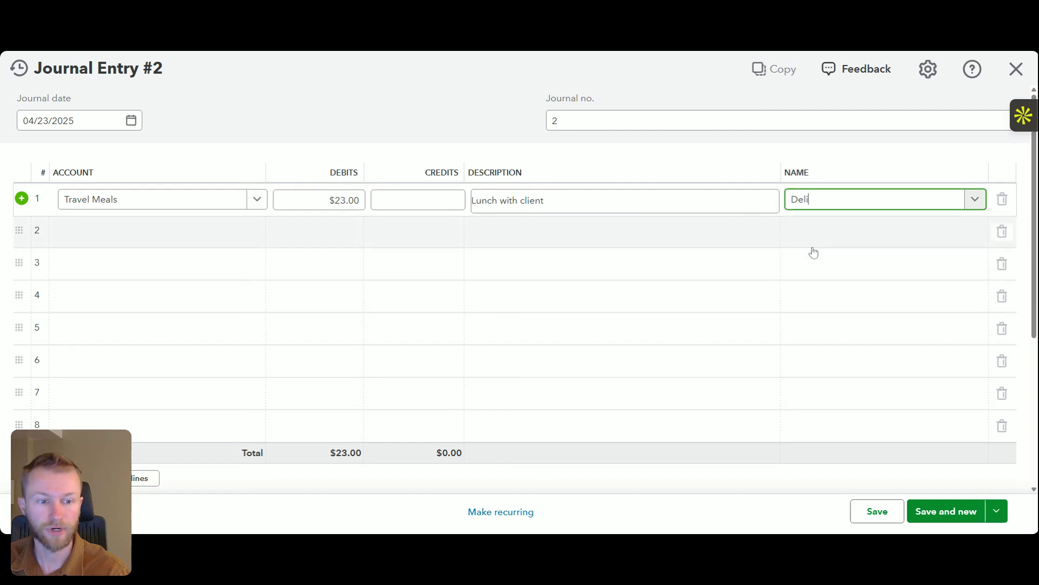
# Add Owner Contribution on line 2 with the $23.00 credit, and save the journal entry, starting a new one
pyautogui.click(213, 236)
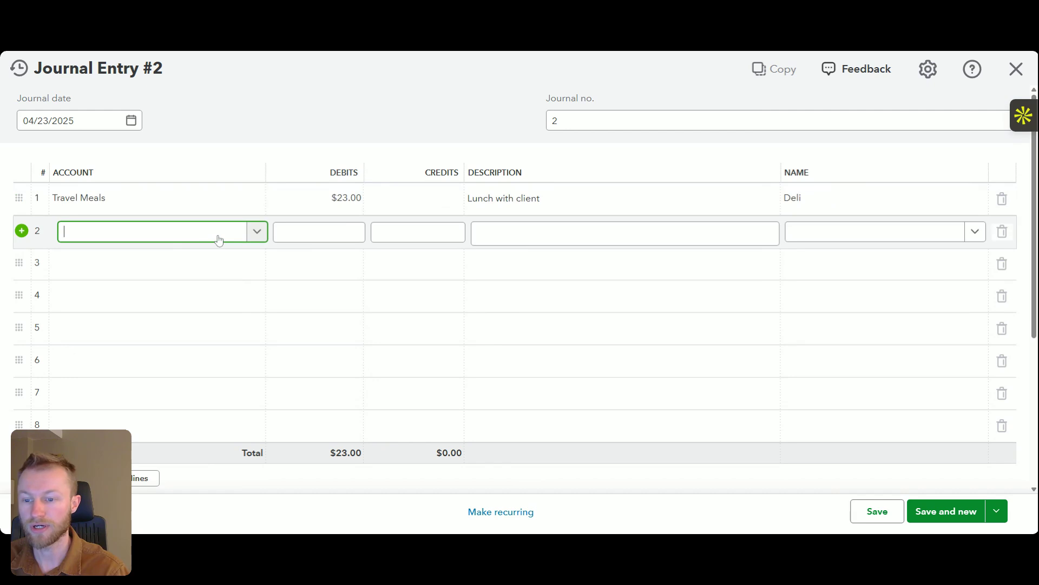
pyautogui.write('Owner')
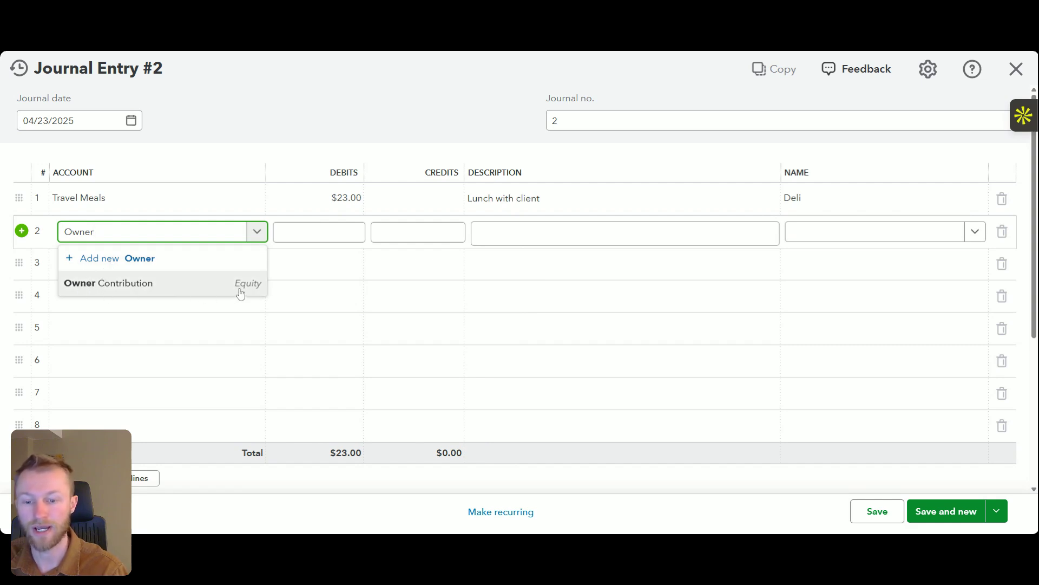
pyautogui.click(197, 282)
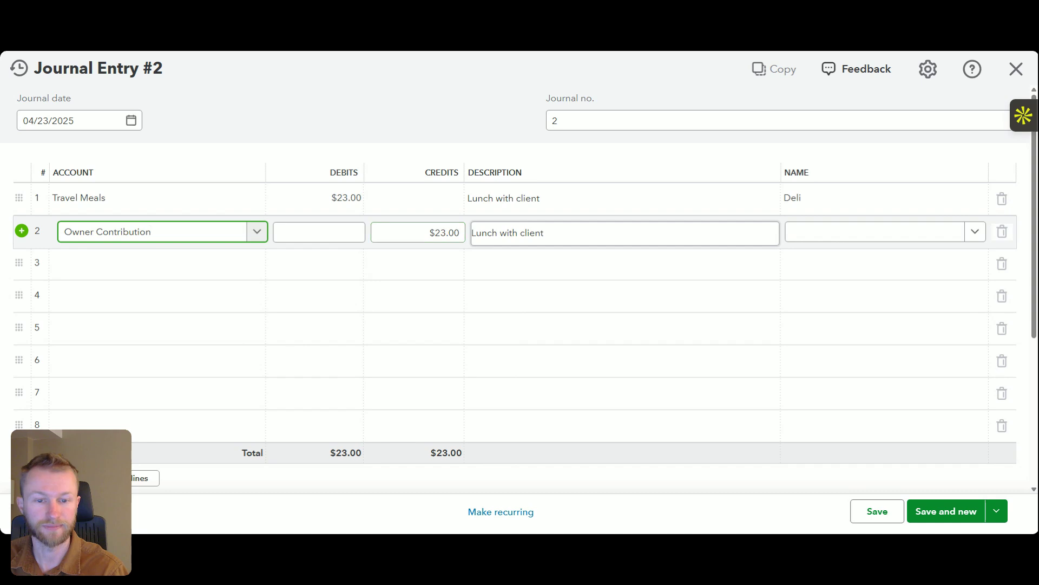
pyautogui.moveTo(428, 233); pyautogui.dragTo(466, 235)
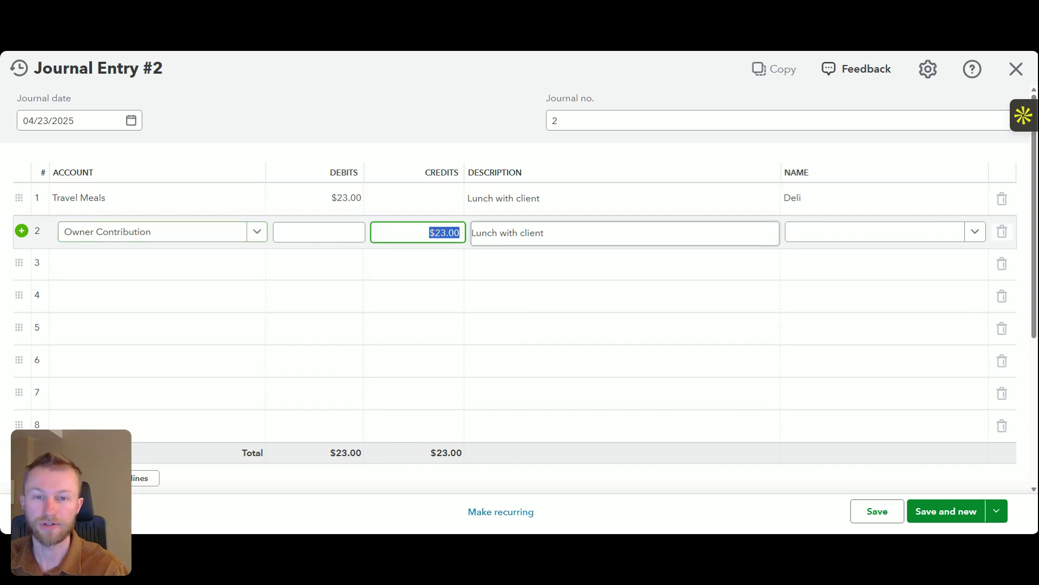
pyautogui.press('Tab')
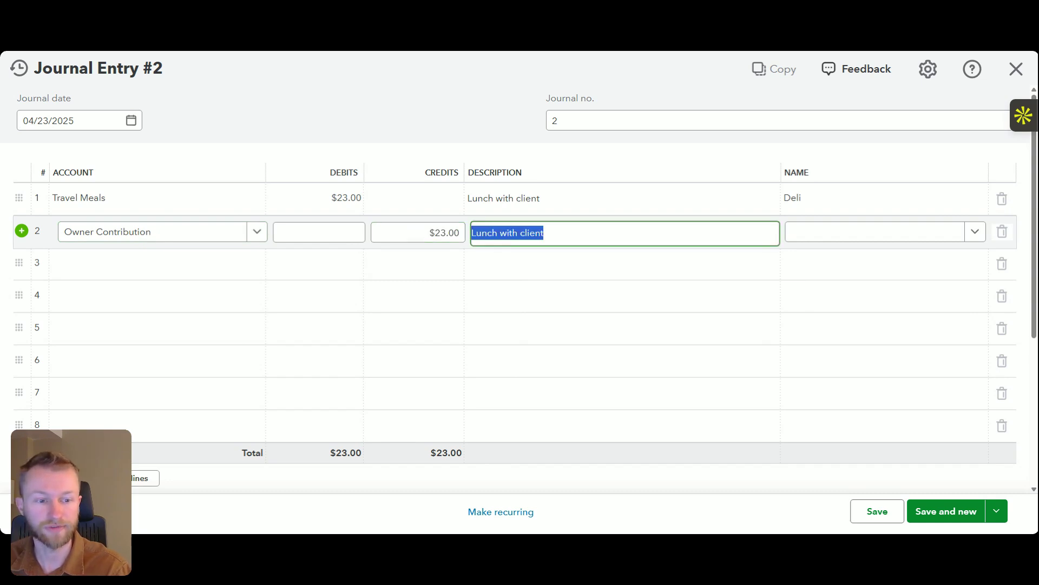
pyautogui.press('Right')
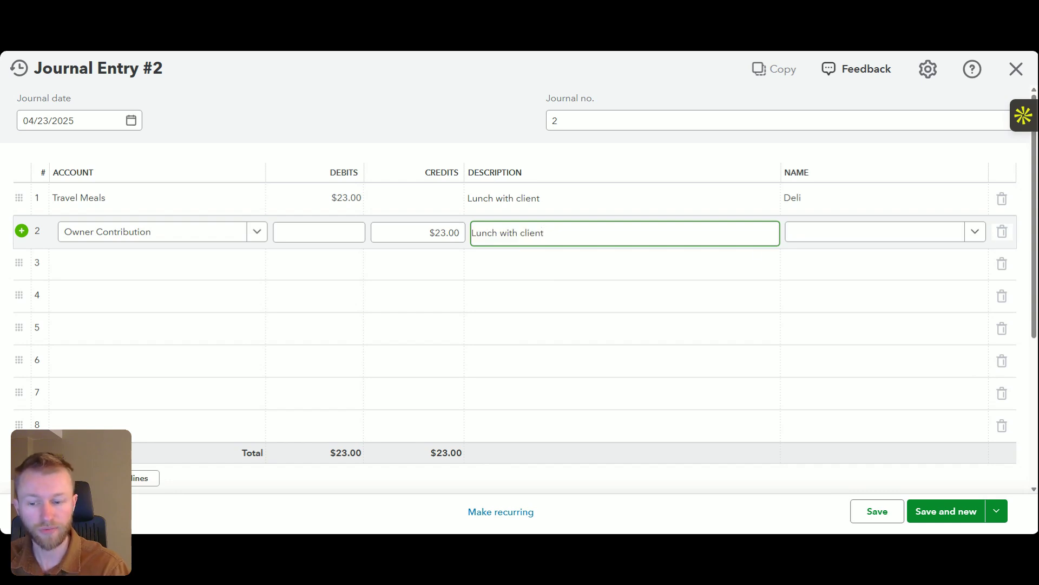
pyautogui.click(942, 509)
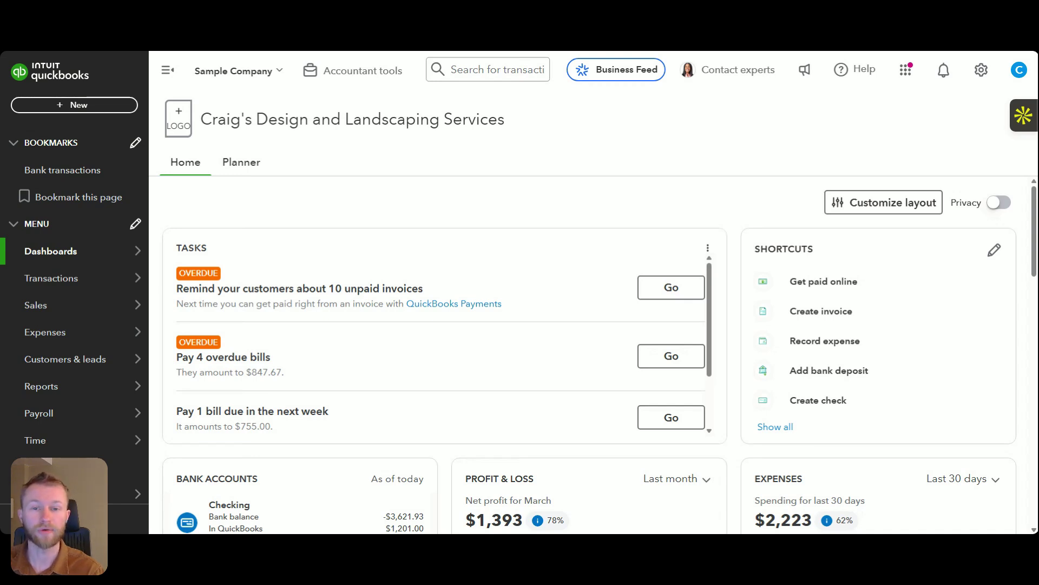
# Start a new account in the chart of accounts and name it Owner Contributions (2)
pyautogui.moveTo(71, 278)
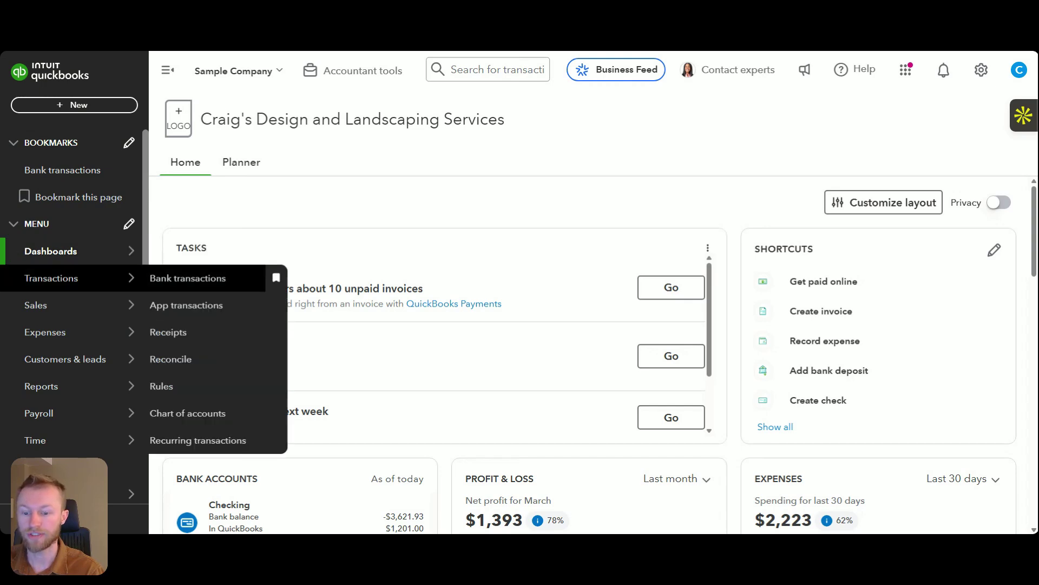
pyautogui.click(221, 415)
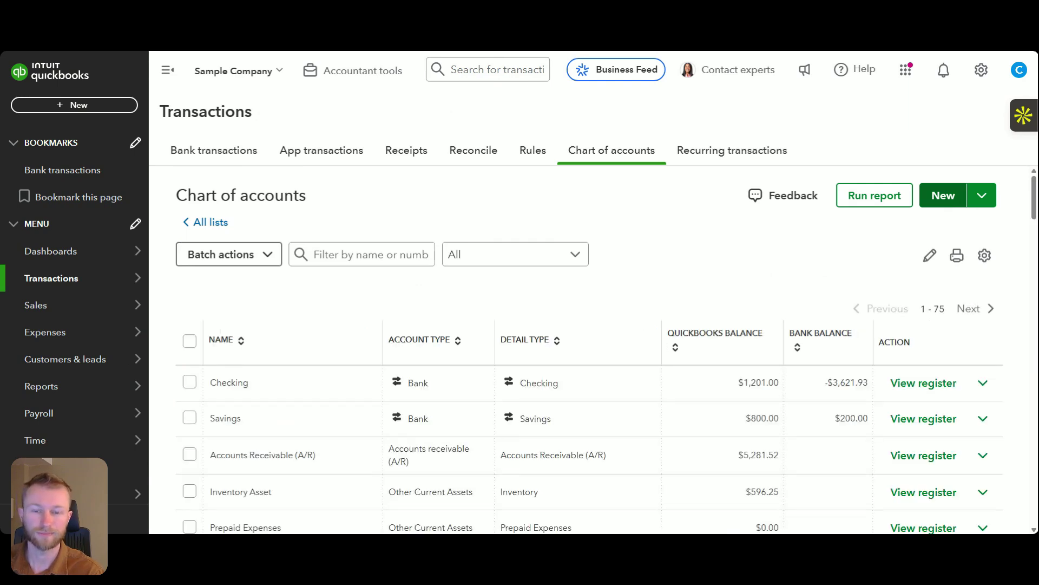
pyautogui.click(944, 196)
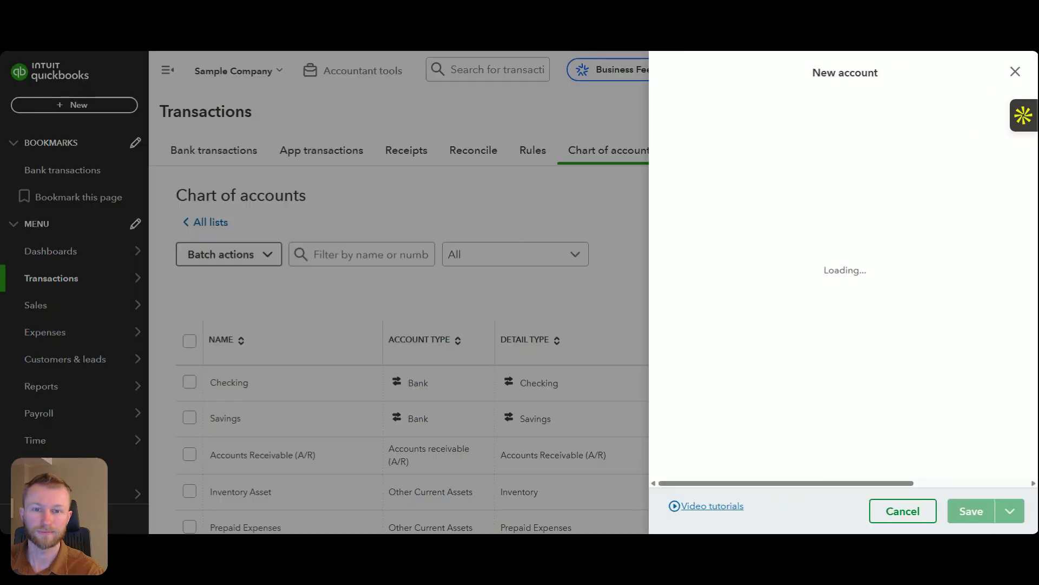
pyautogui.click(899, 132)
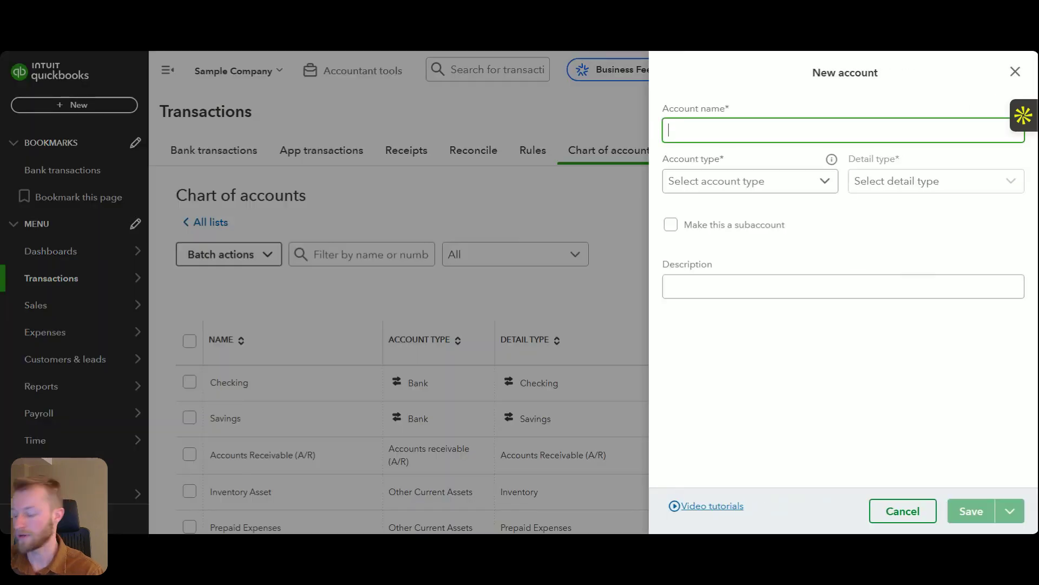
pyautogui.write('Owner Cont')
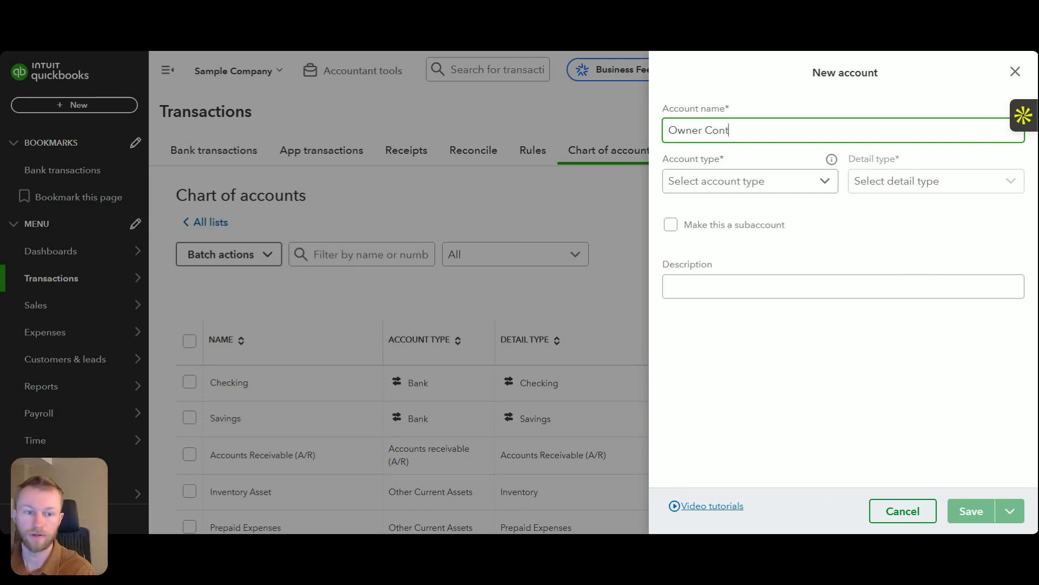
pyautogui.write('ributions (2)')
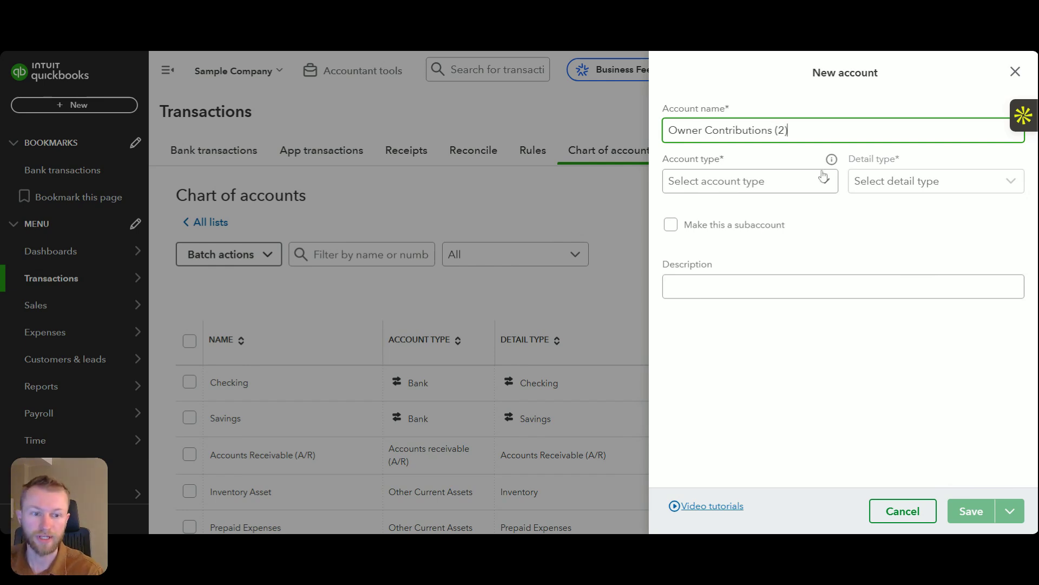
# Set the new account's type to Equity and its detail type to Owner's Equity, and save the account
pyautogui.click(821, 178)
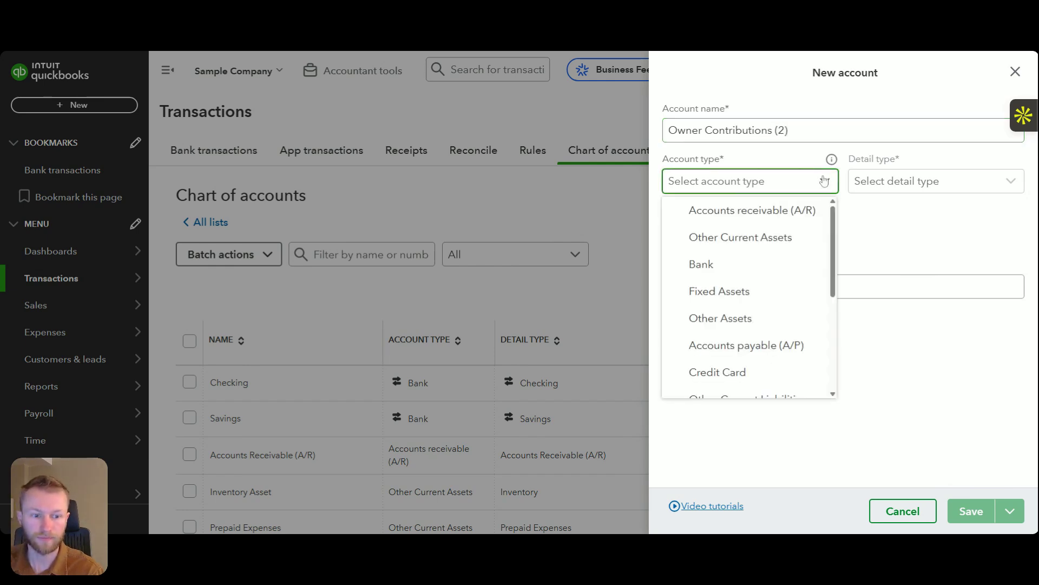
pyautogui.scroll(-3, 836, 222)
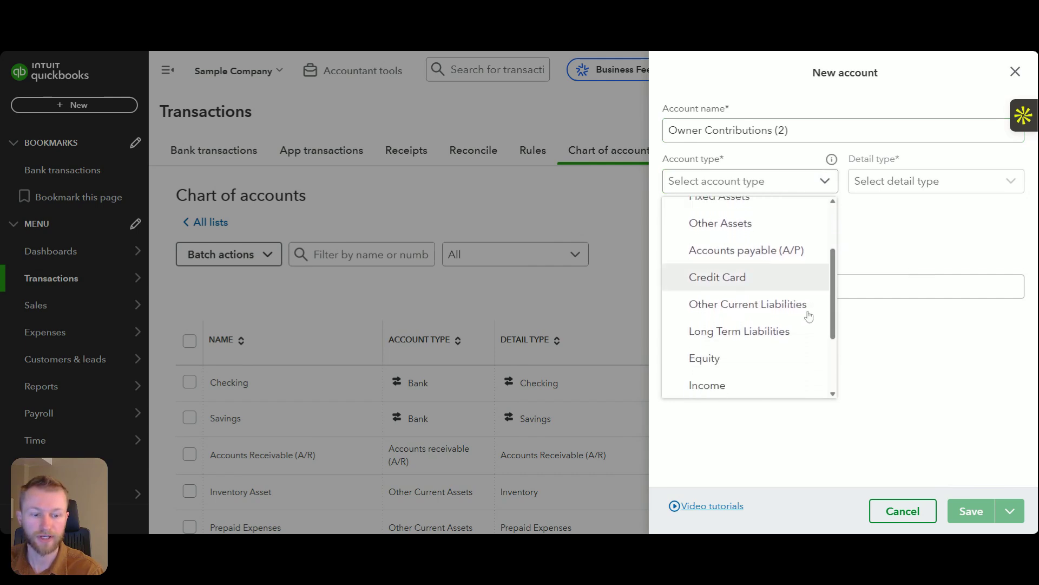
pyautogui.click(791, 357)
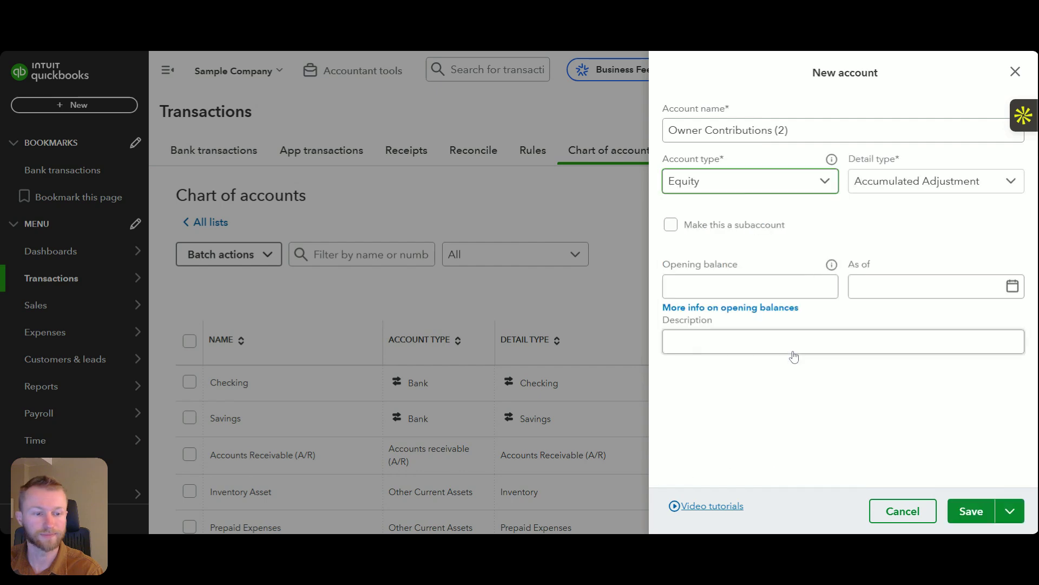
pyautogui.click(1003, 184)
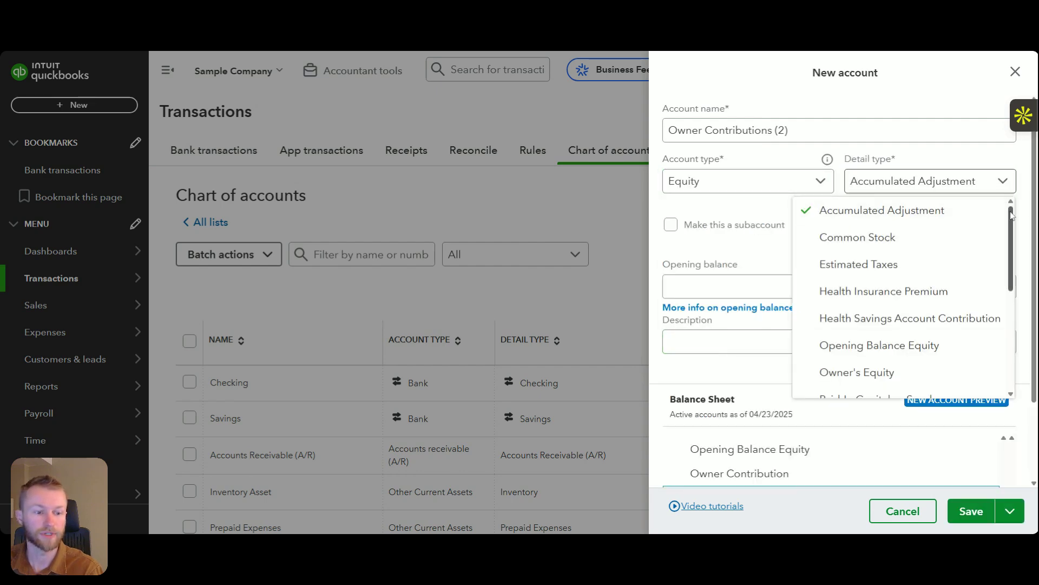
pyautogui.scroll(-1, 1012, 226)
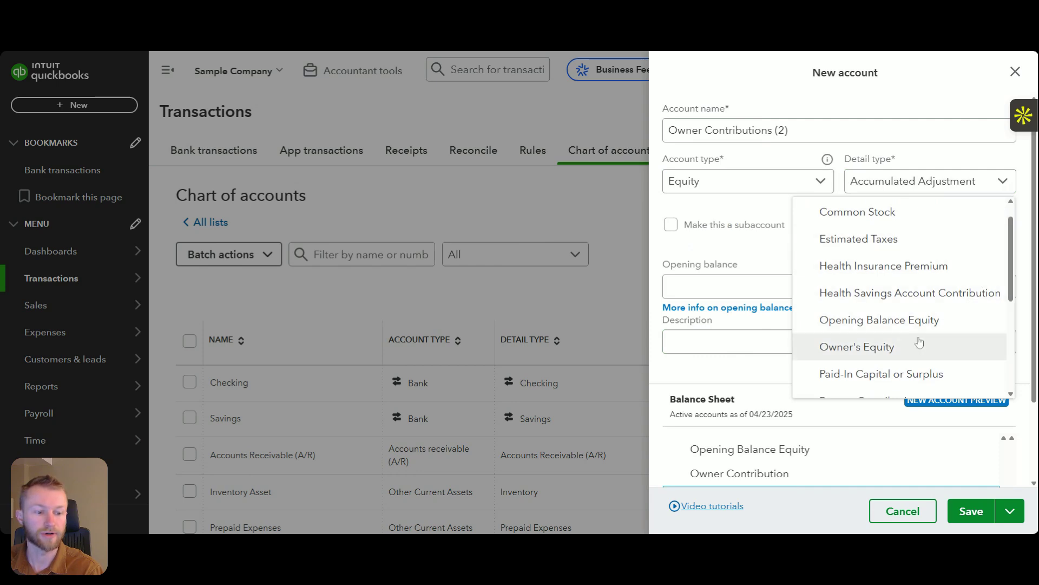
pyautogui.click(919, 344)
pyautogui.doubleClick(947, 473)
pyautogui.click(967, 511)
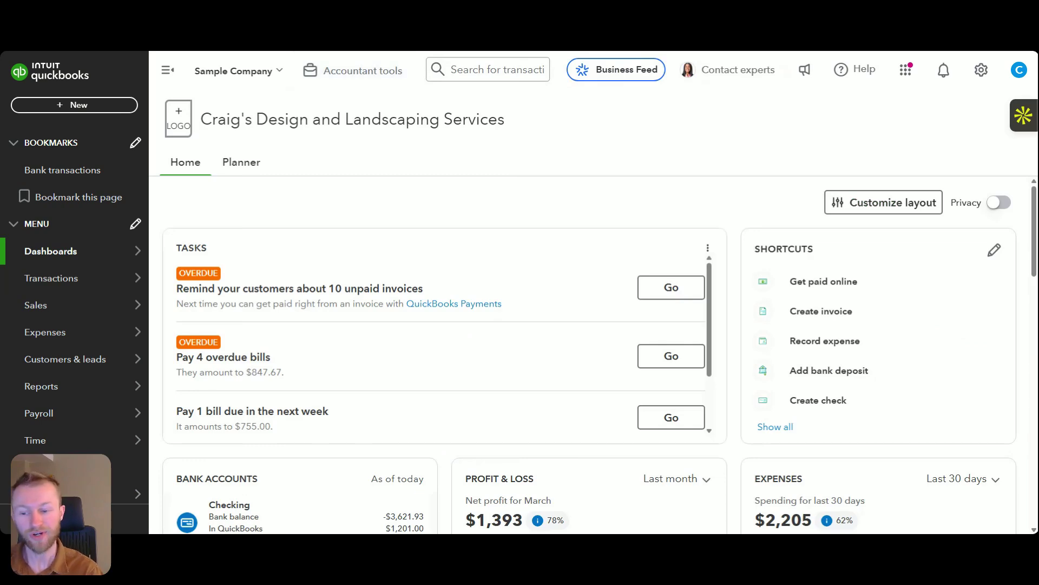
# Open the Profit and Loss report from the standard reports
pyautogui.moveTo(65, 386)
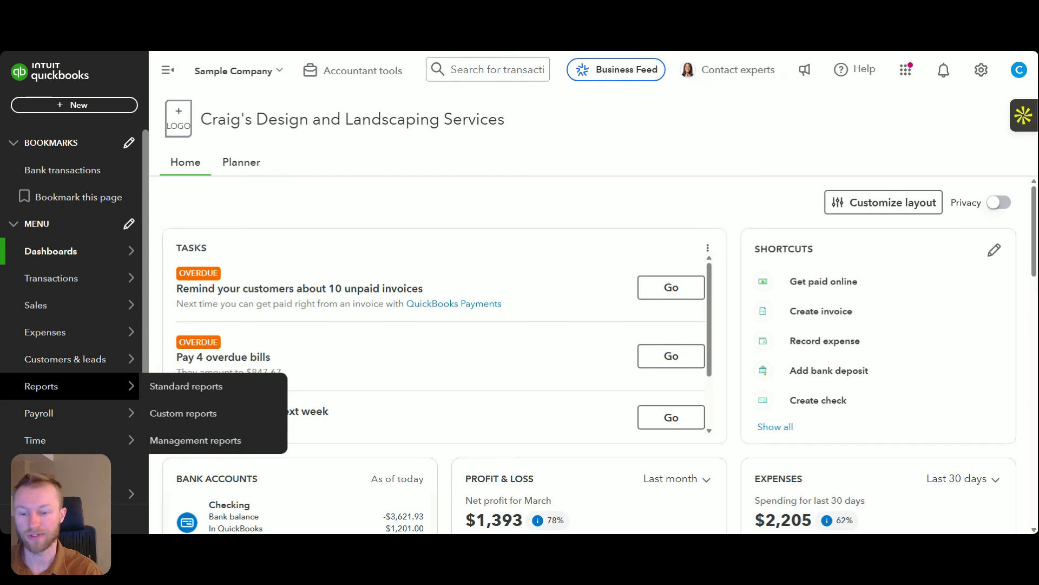
pyautogui.click(157, 389)
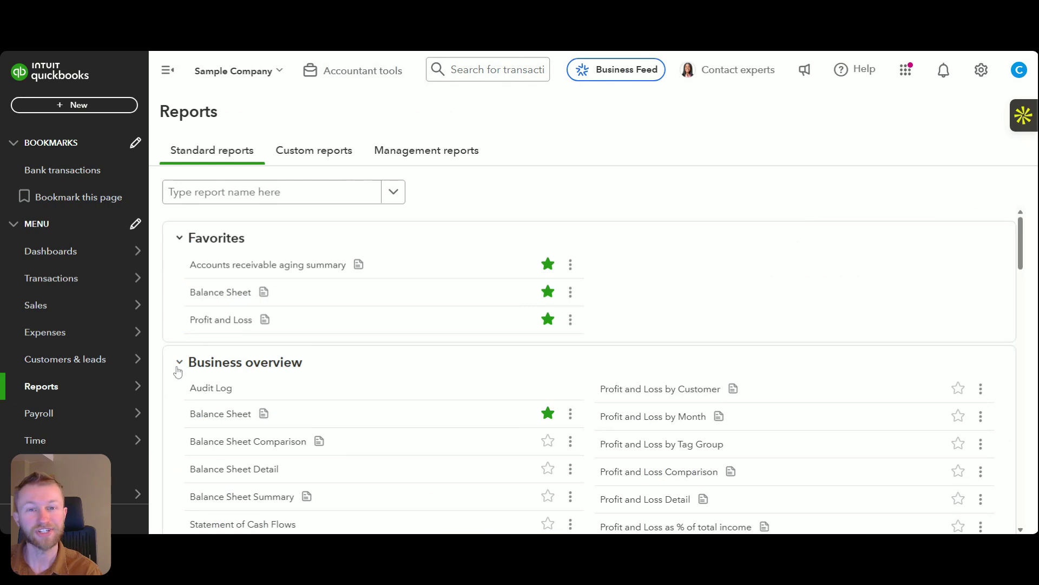
pyautogui.click(213, 326)
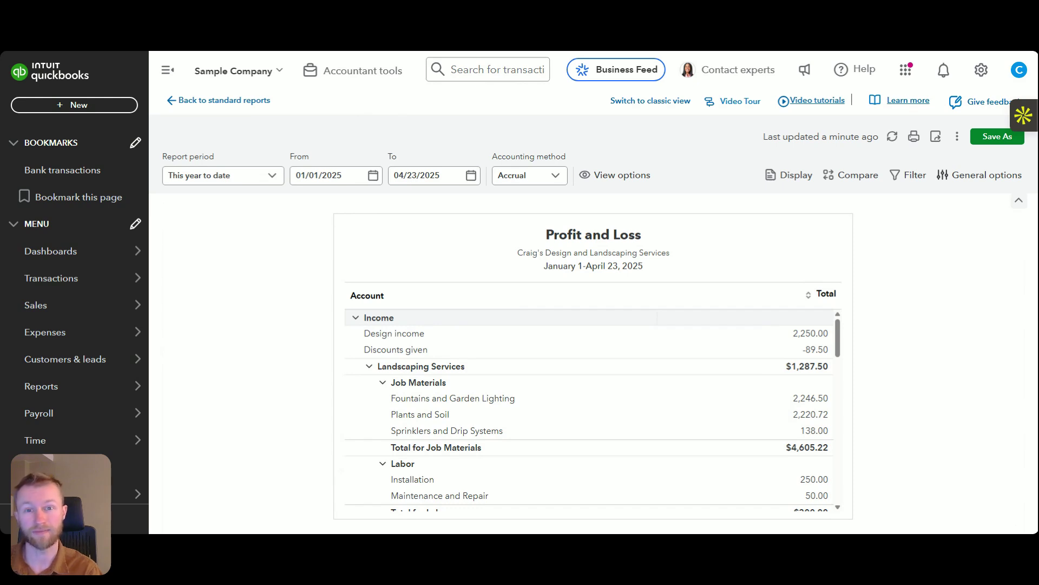
# Set the Profit and Loss report period to This month and its accounting method to Cash
pyautogui.click(239, 181)
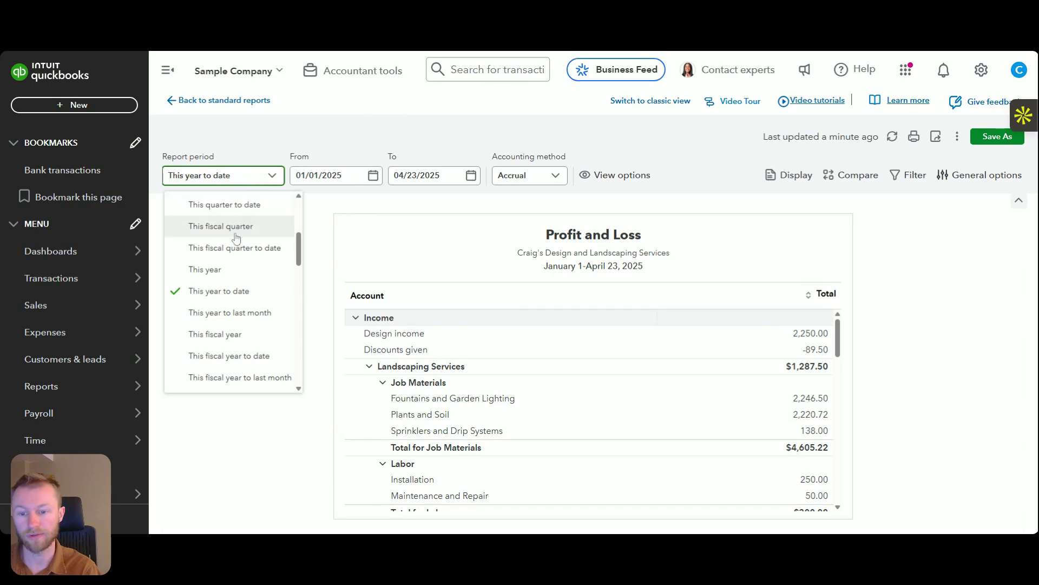
pyautogui.scroll(4, 222, 281)
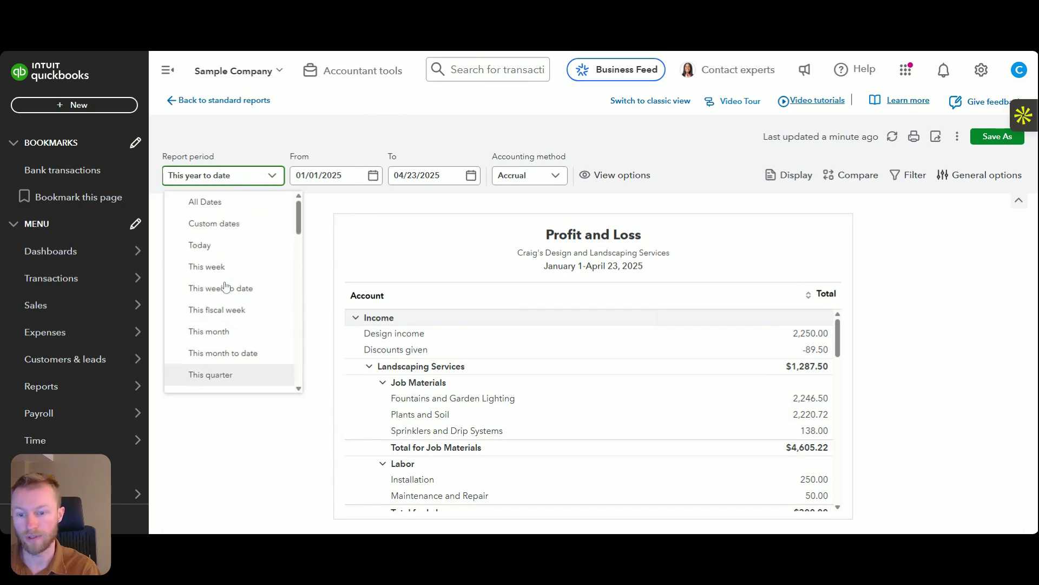
pyautogui.click(220, 336)
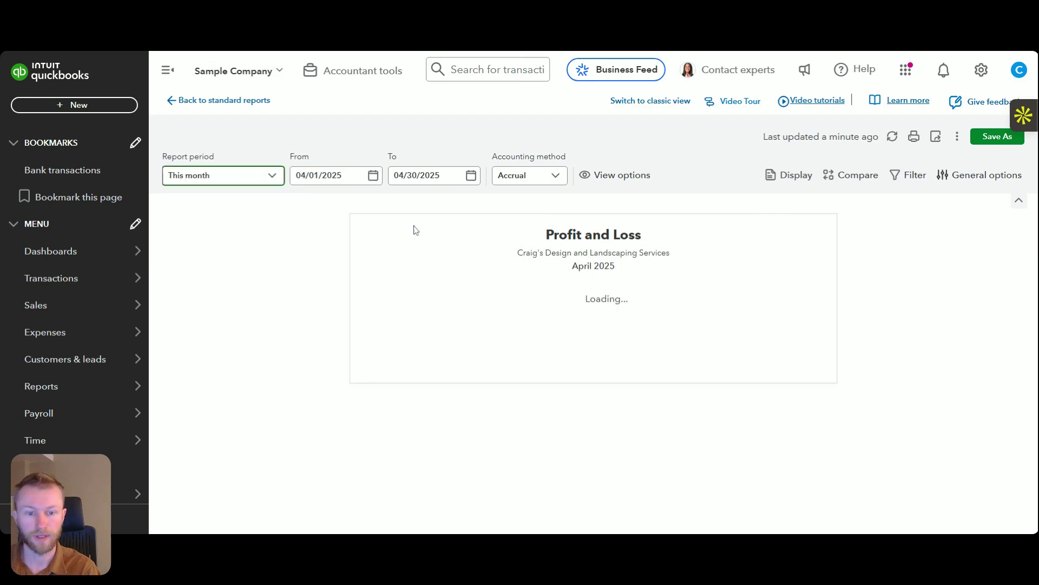
pyautogui.click(545, 176)
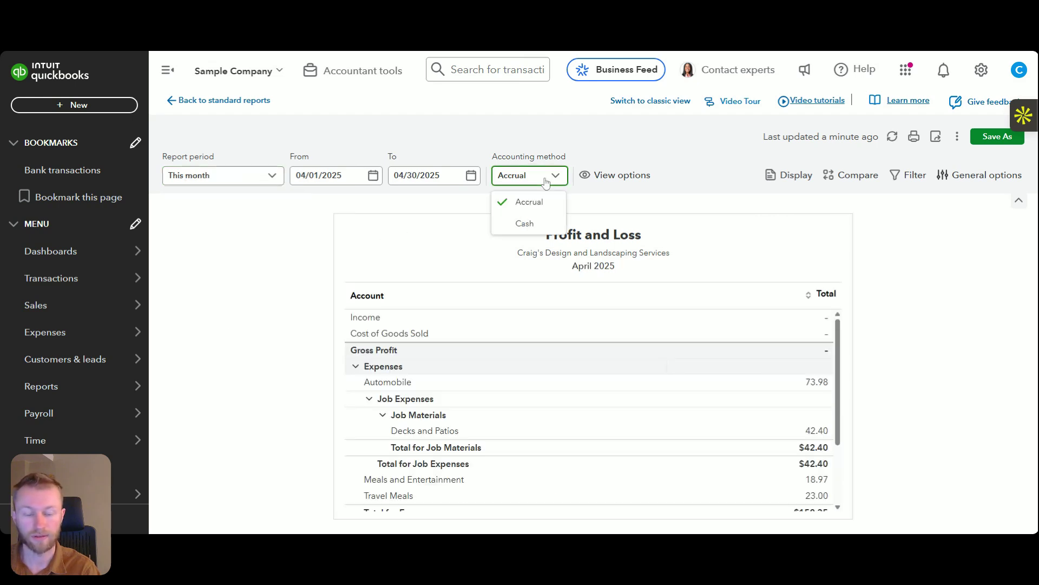
pyautogui.click(536, 224)
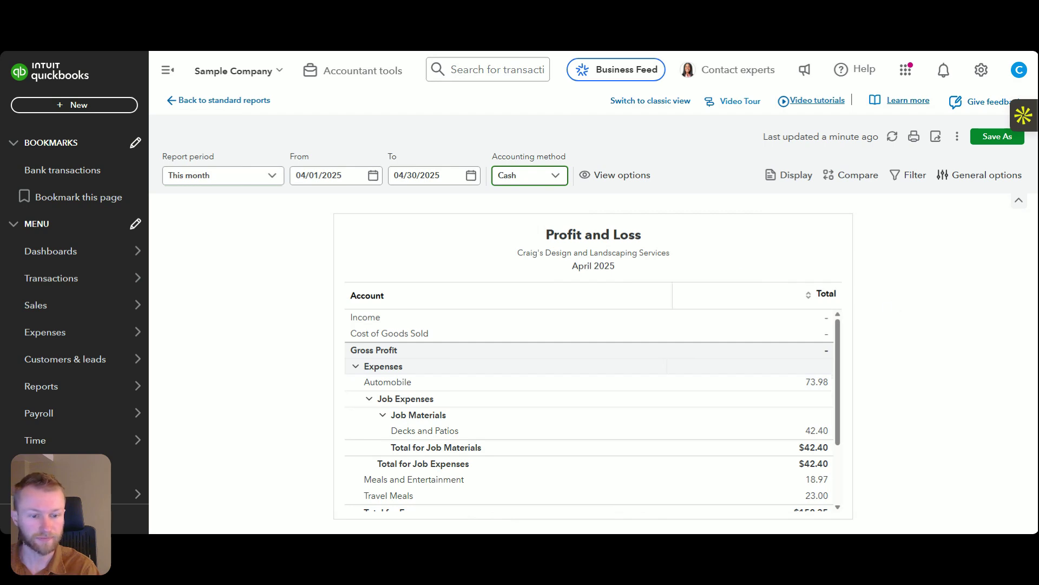
# Drill down into the Travel Meals amount in the report's expenses and open the "Lunch with client" journal entry
pyautogui.scroll(-3, 686, 313)
pyautogui.scroll(-2, 496, 390)
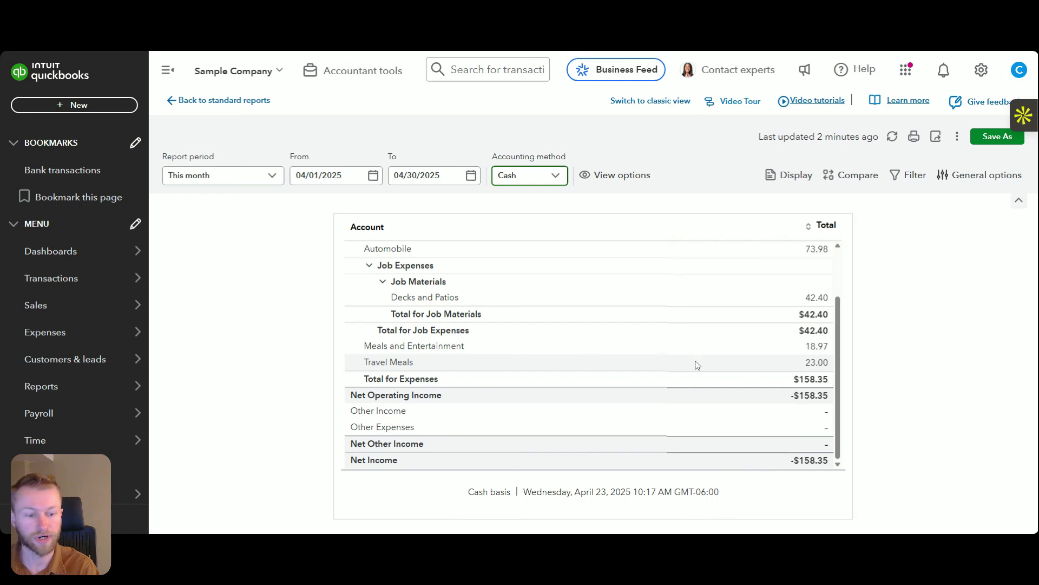
pyautogui.click(818, 364)
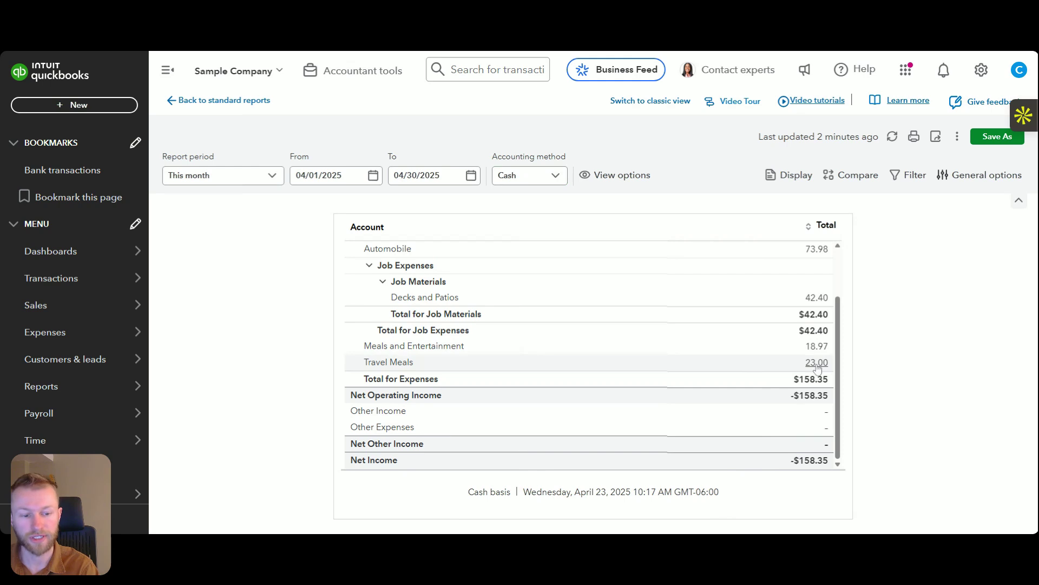
pyautogui.click(817, 363)
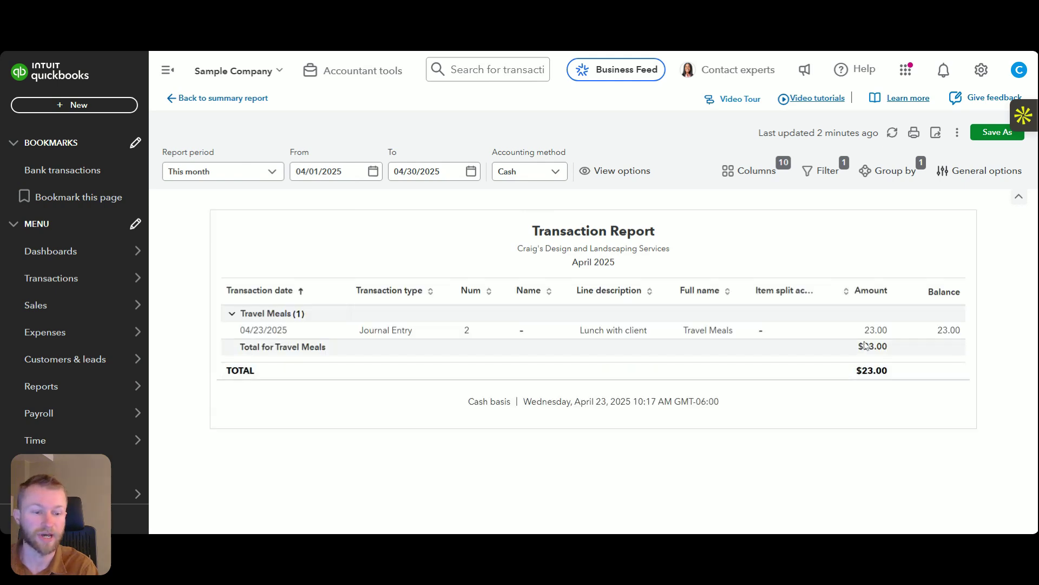
pyautogui.click(625, 331)
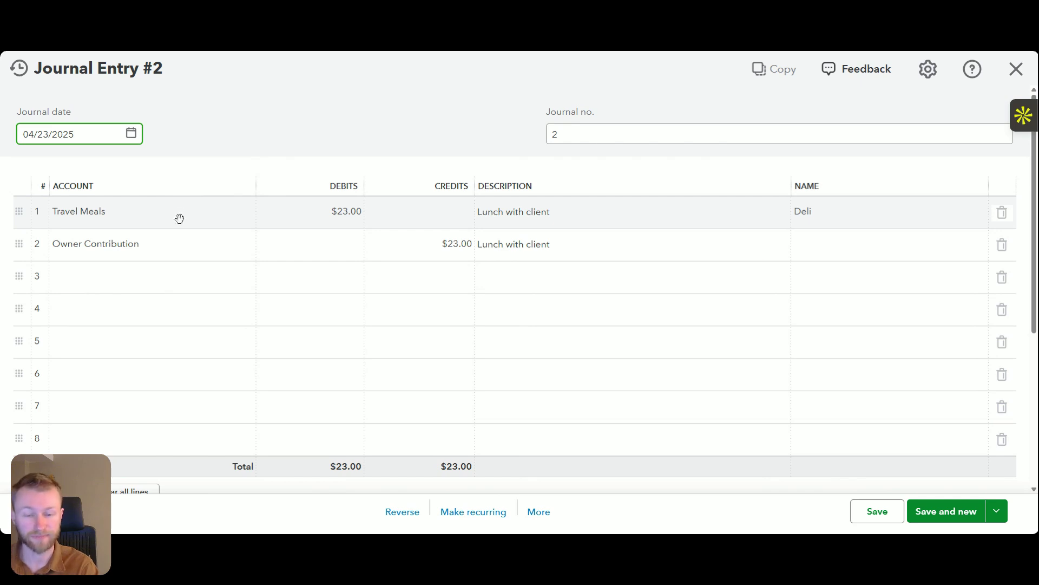
# Review the lunch journal entry down to its attachments area, and save and close the entry
pyautogui.scroll(-4, 180, 219)
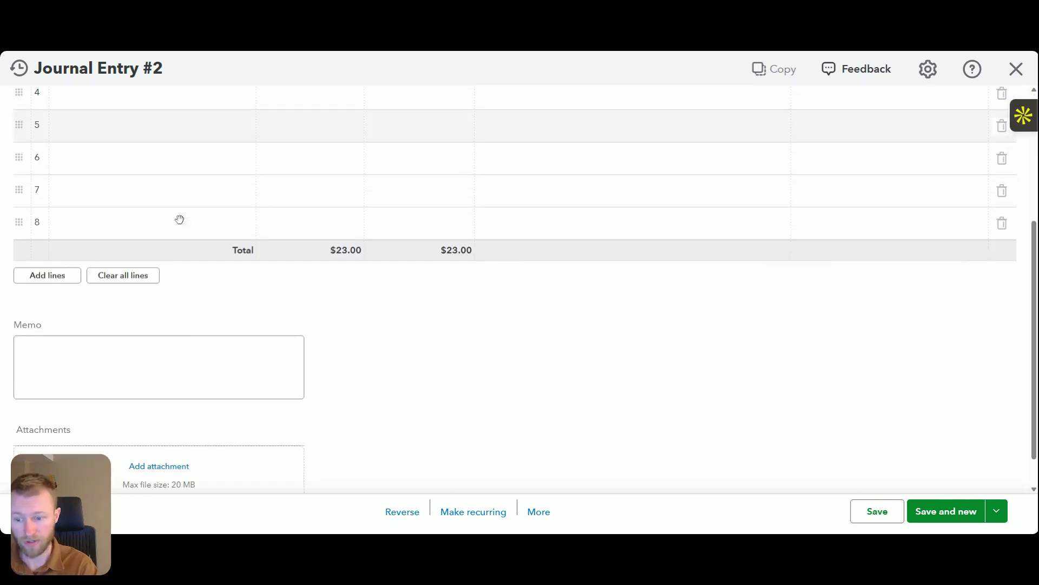
pyautogui.scroll(-1, 180, 219)
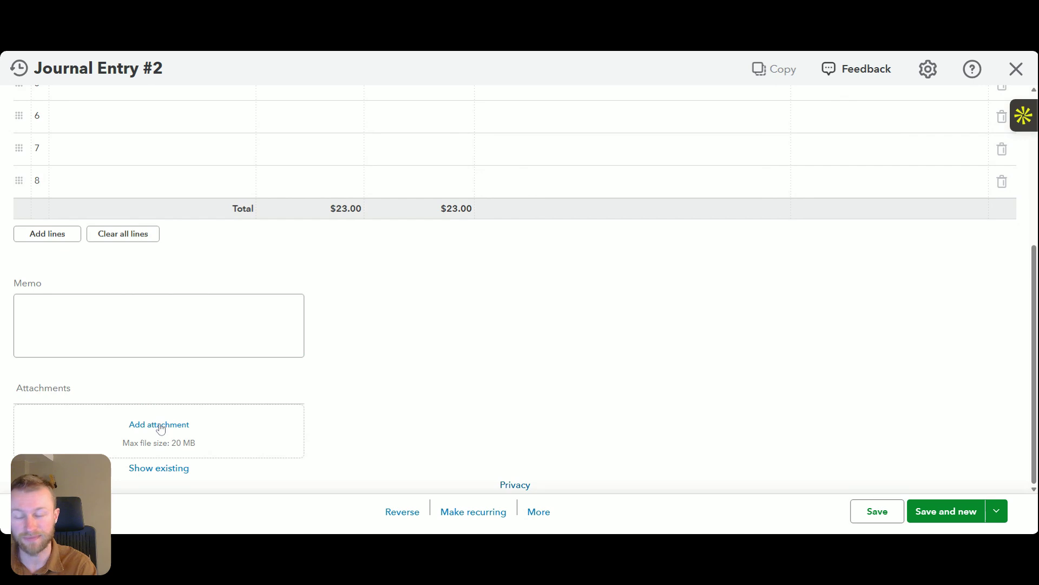
pyautogui.scroll(5, 178, 402)
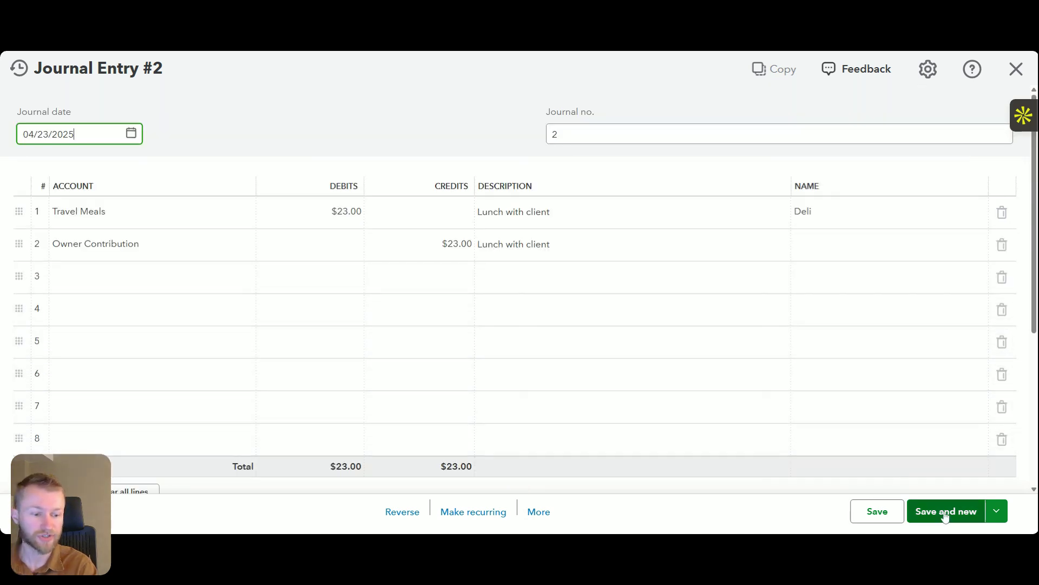
pyautogui.click(898, 514)
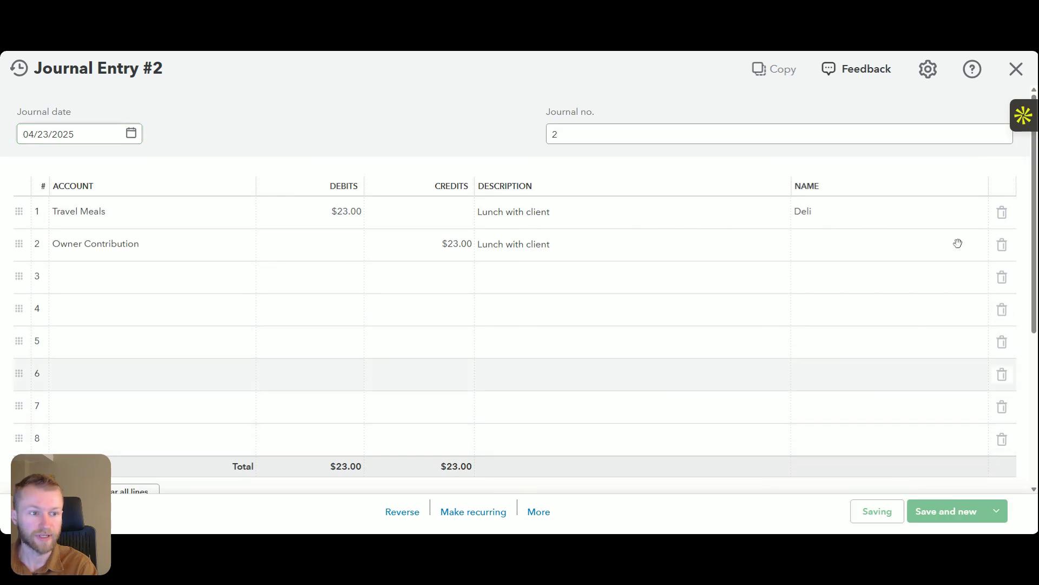
pyautogui.click(1016, 70)
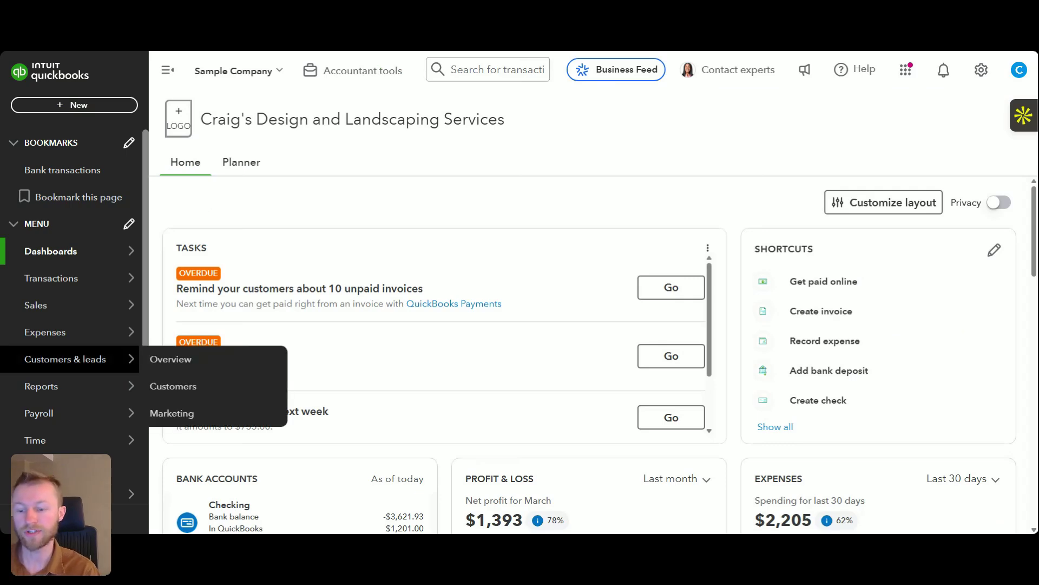
# Open the Balance Sheet report from the standard reports
pyautogui.moveTo(65, 386)
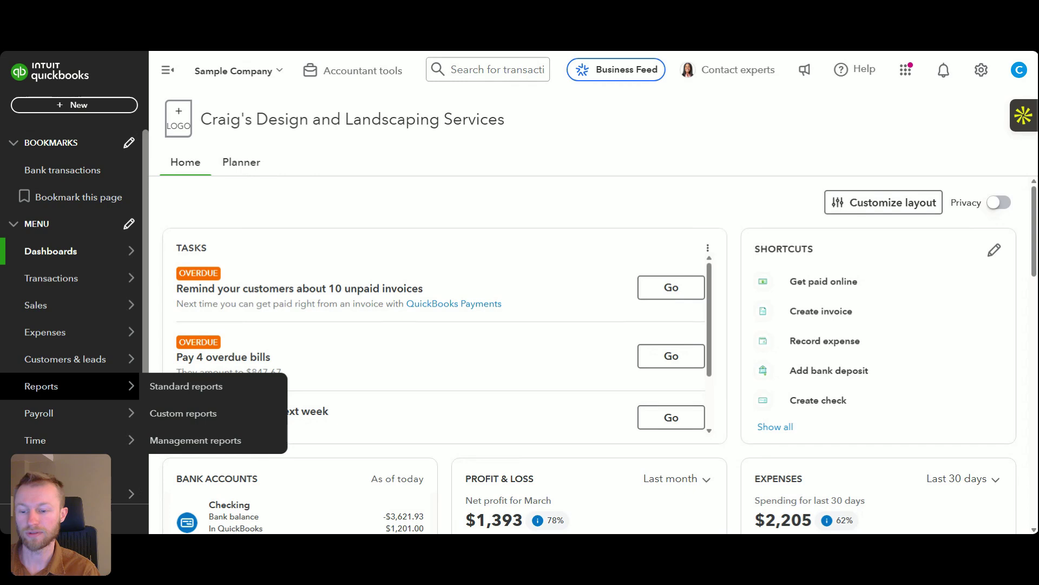
pyautogui.click(172, 390)
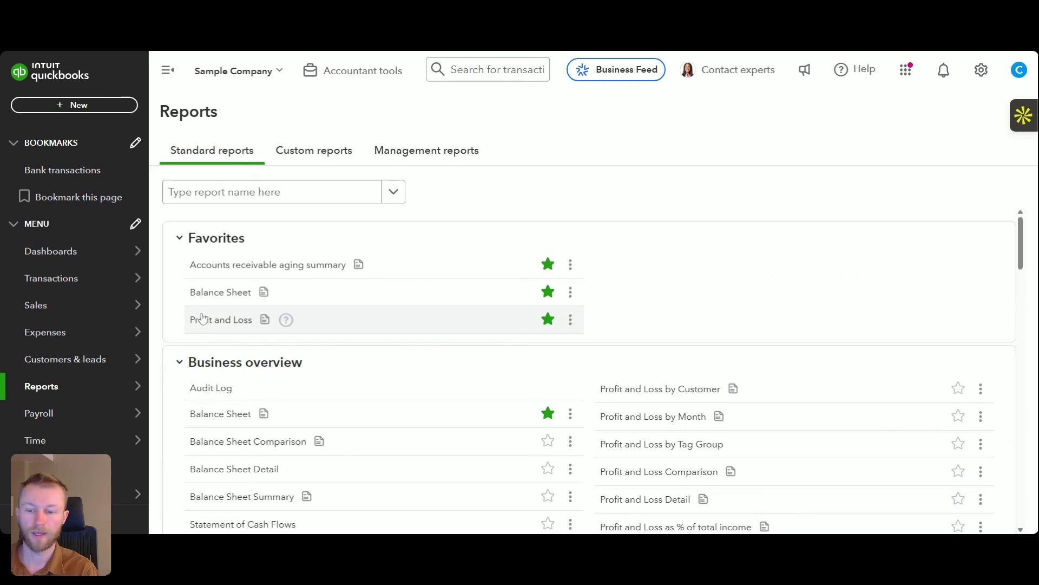
pyautogui.click(207, 295)
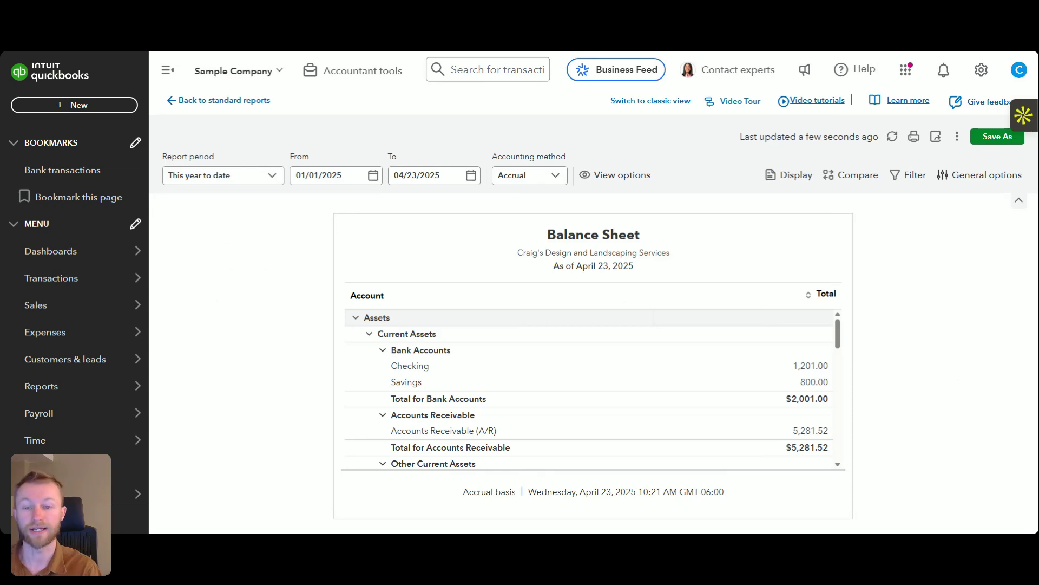
# Set the Balance Sheet report period to This month and its accounting method to Cash
pyautogui.click(253, 178)
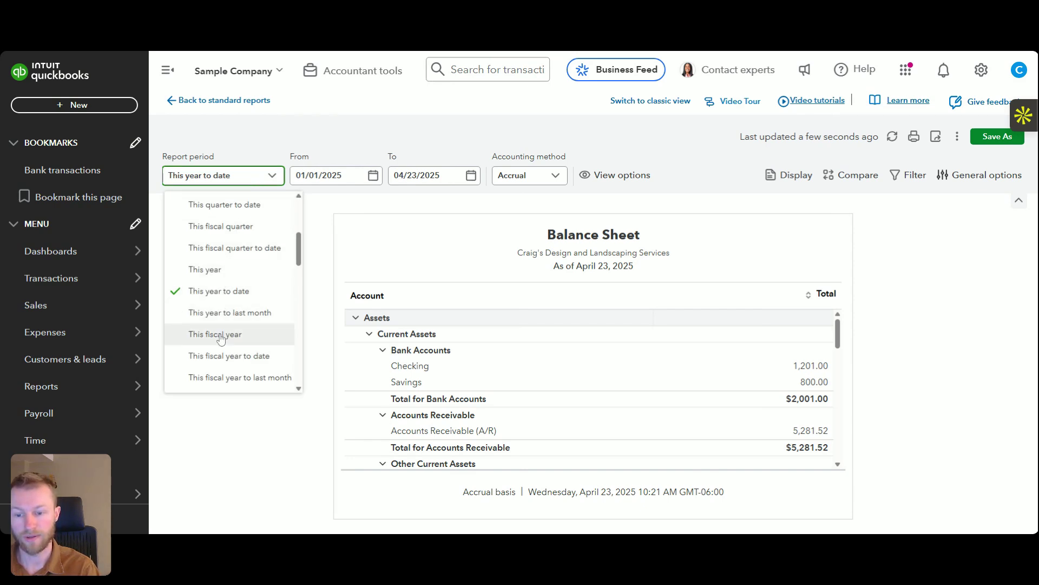
pyautogui.scroll(3, 222, 324)
pyautogui.click(222, 247)
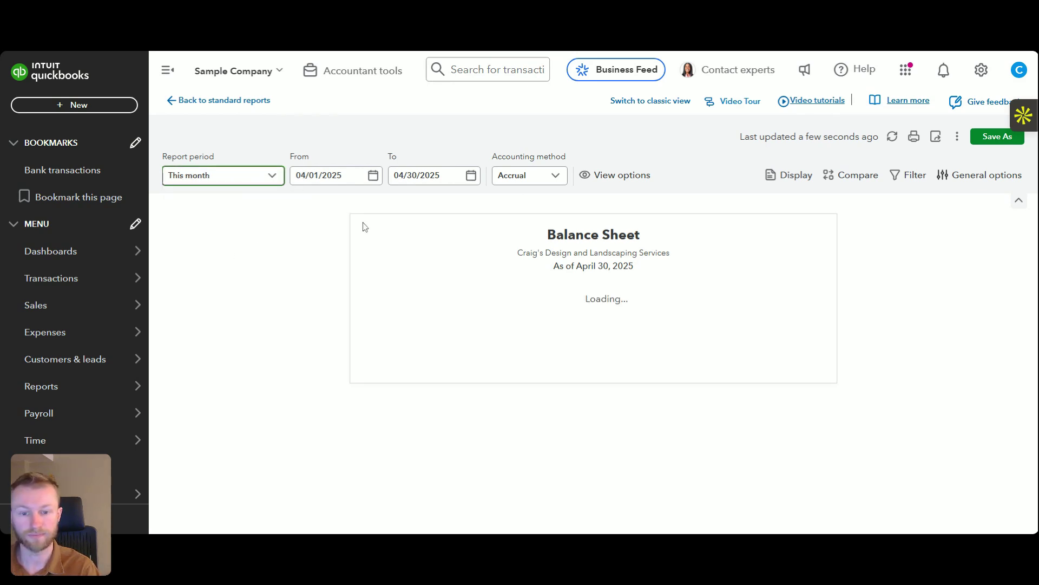
pyautogui.click(521, 182)
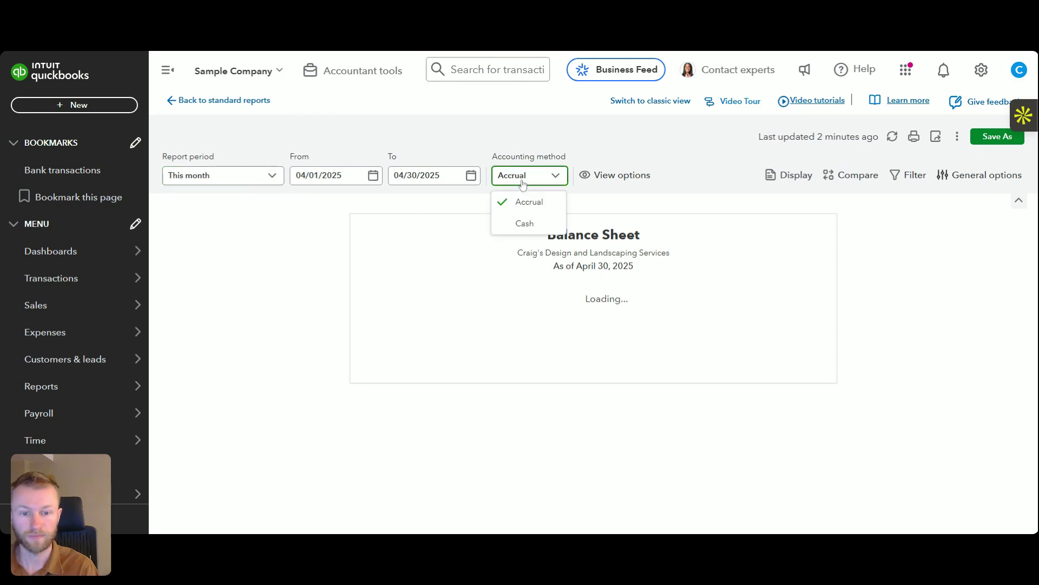
pyautogui.click(523, 224)
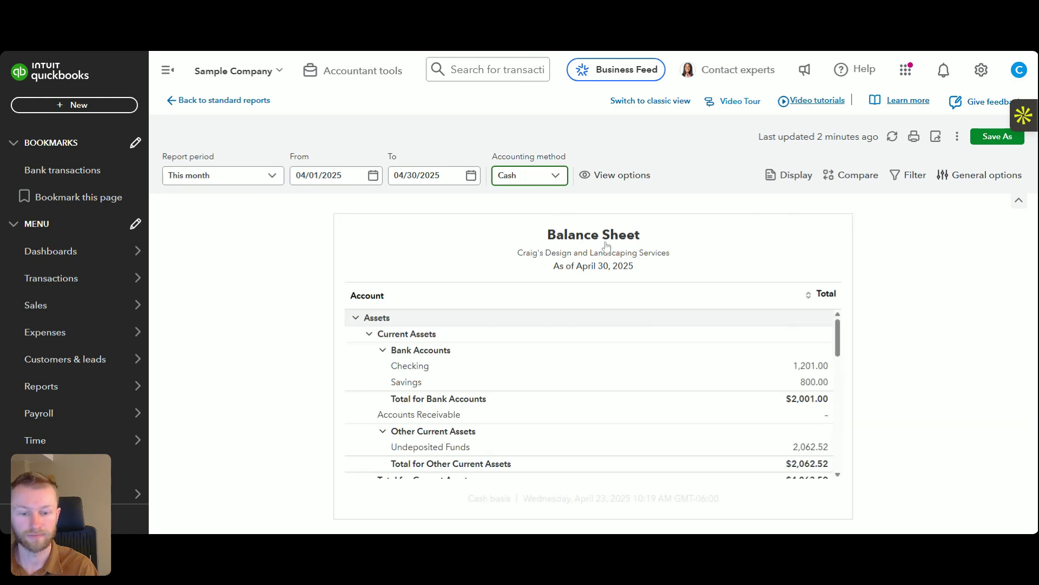
# Drill down into the Owner Contribution amount in the Balance Sheet's Equity section
pyautogui.moveTo(840, 331); pyautogui.dragTo(846, 410)
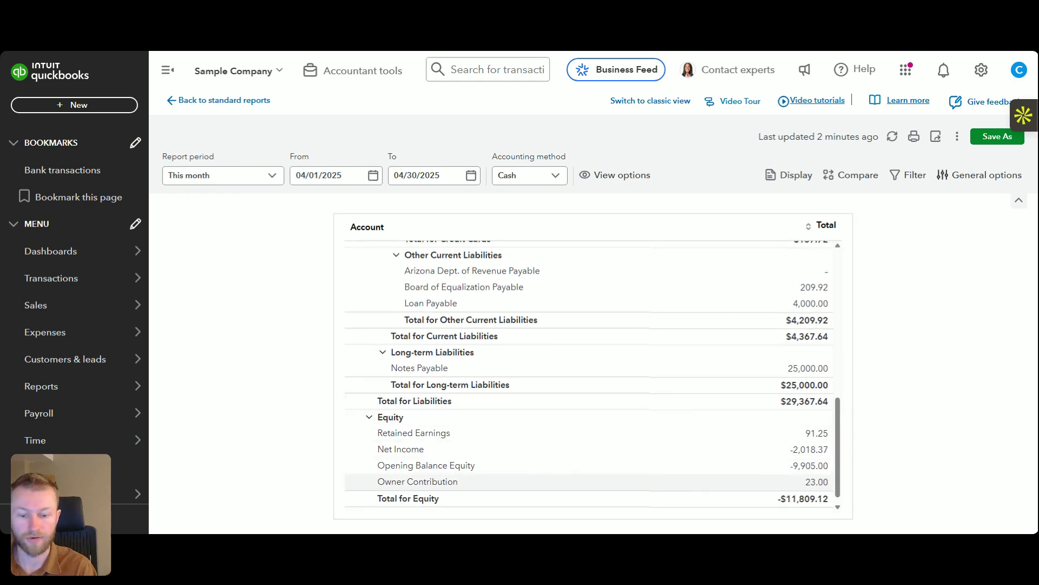
pyautogui.click(817, 482)
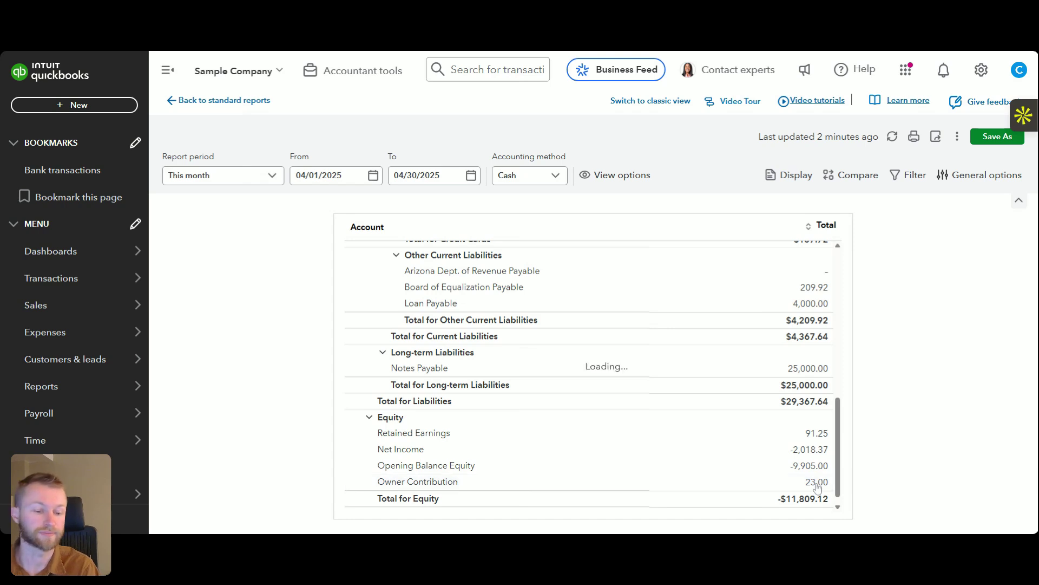